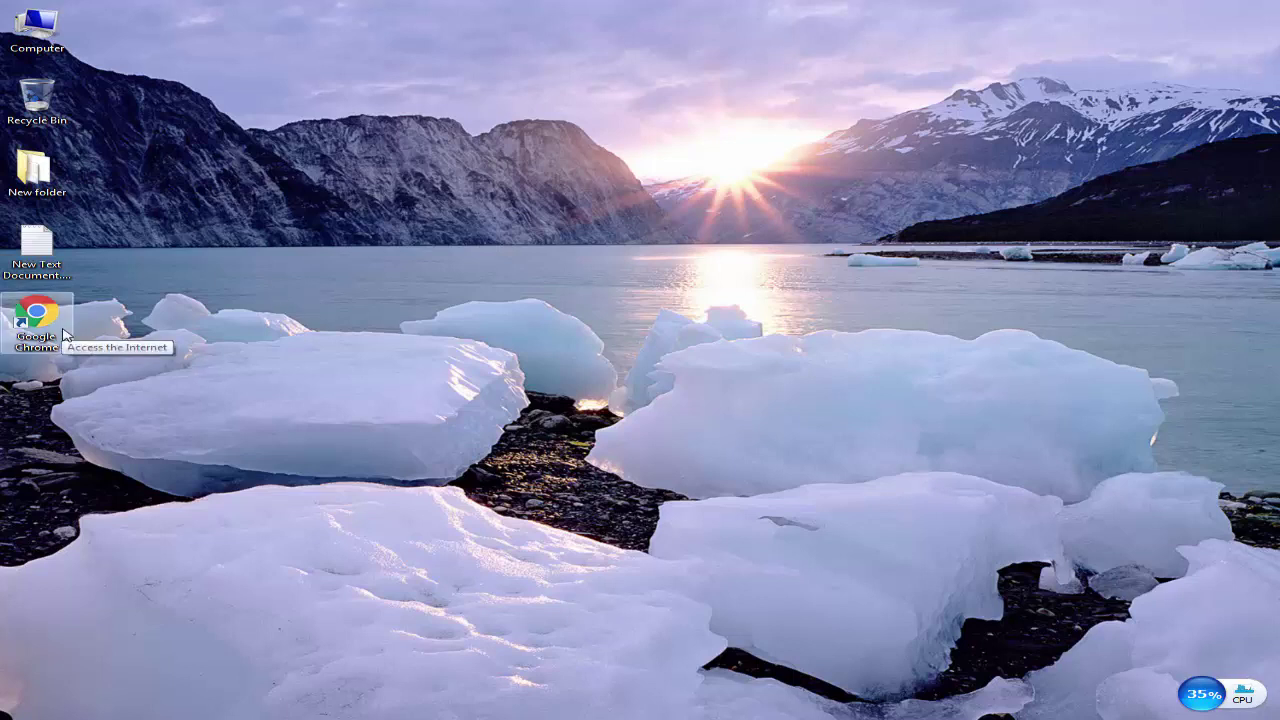
# Launch Chrome, search 'quickbooks pro 2018 trial', and open the QuickBooks Desktop trial links article
pyautogui.click(63, 335)
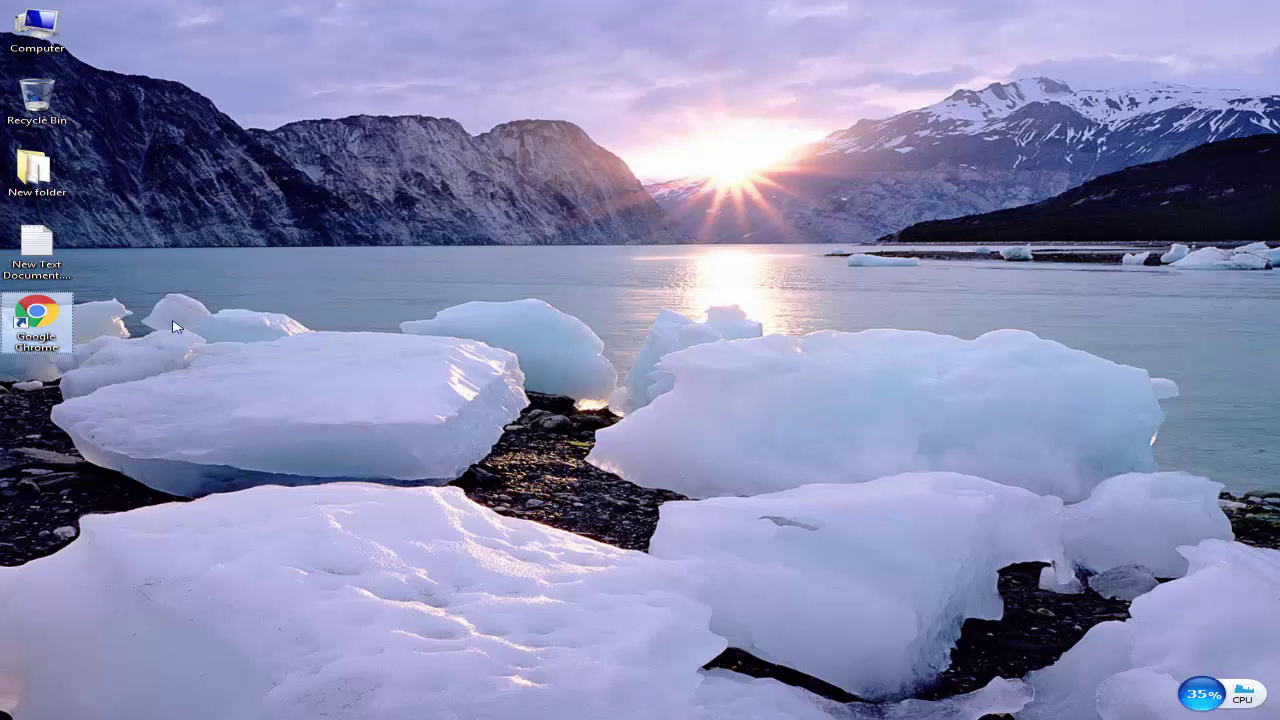
pyautogui.doubleClick(52, 323)
pyautogui.write('q')
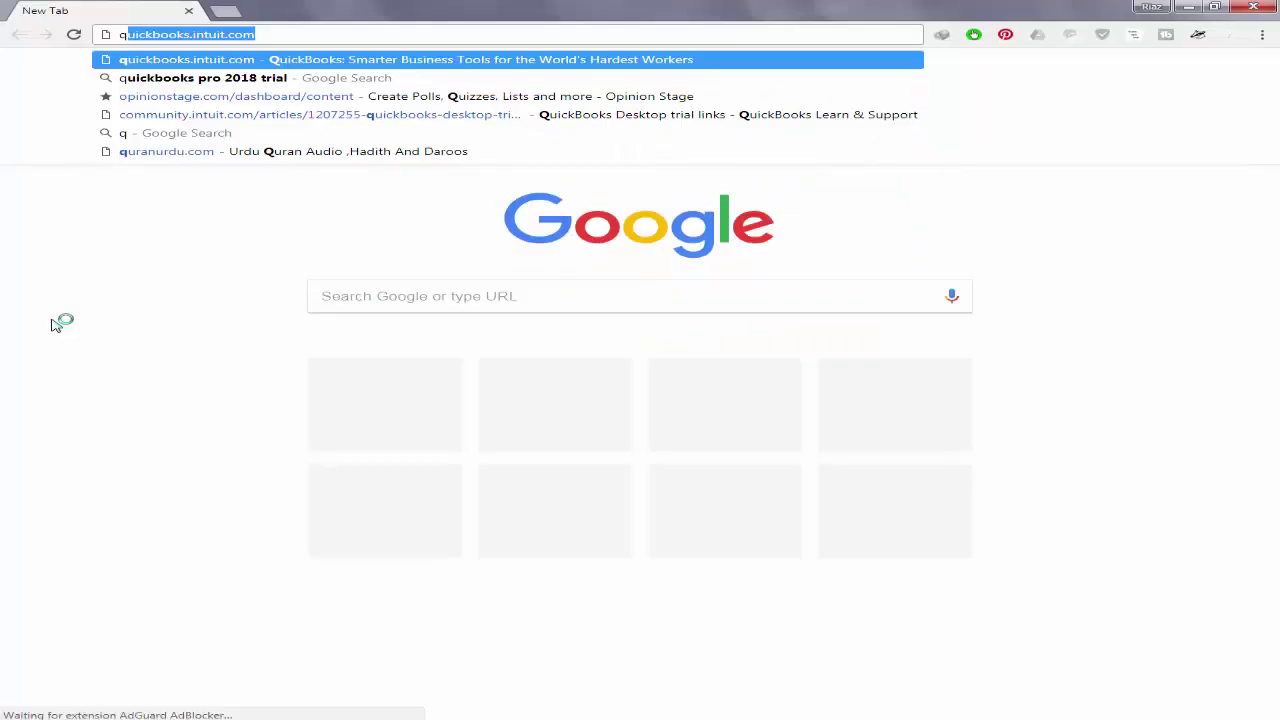
pyautogui.write('uick')
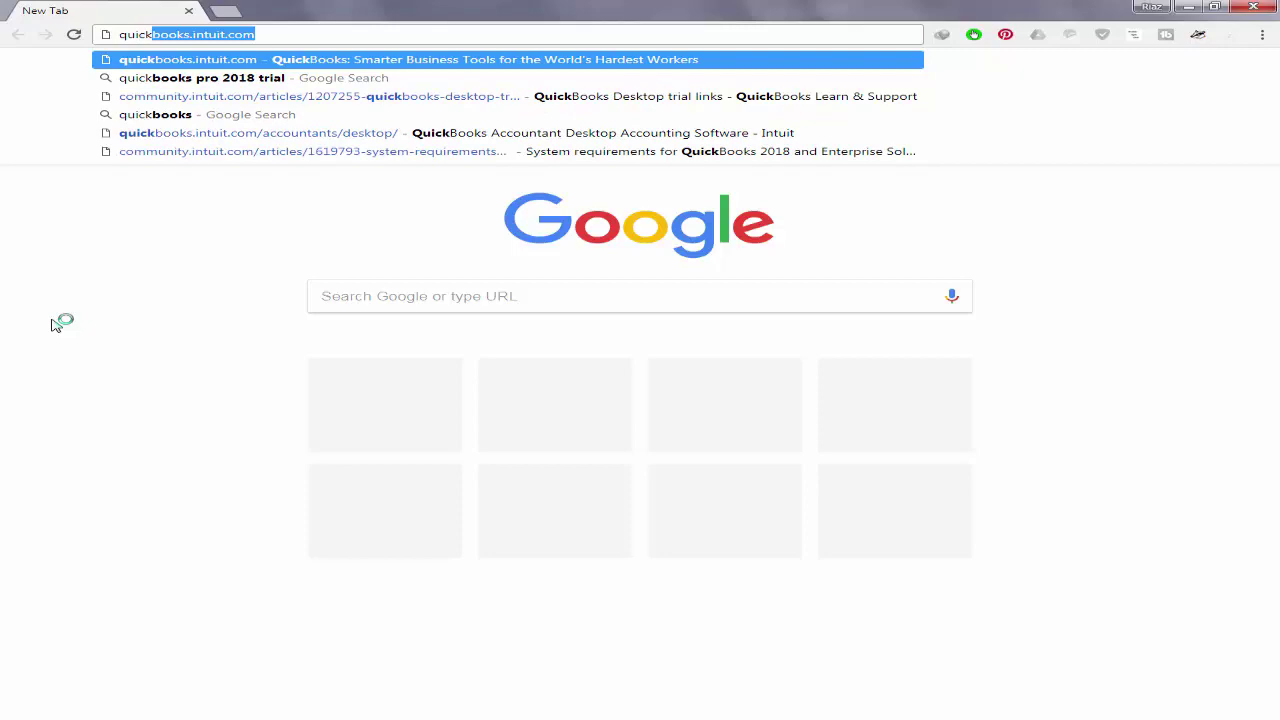
pyautogui.press('Down')
pyautogui.press('Return')
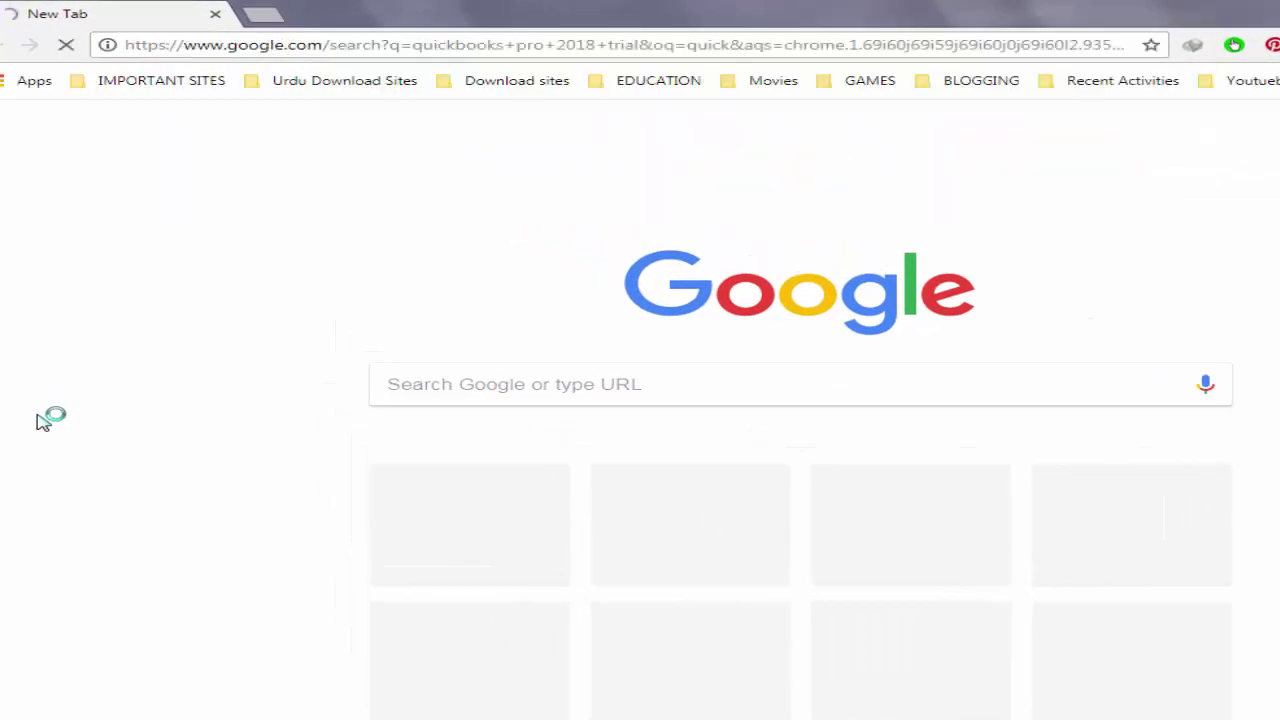
pyautogui.click(258, 375)
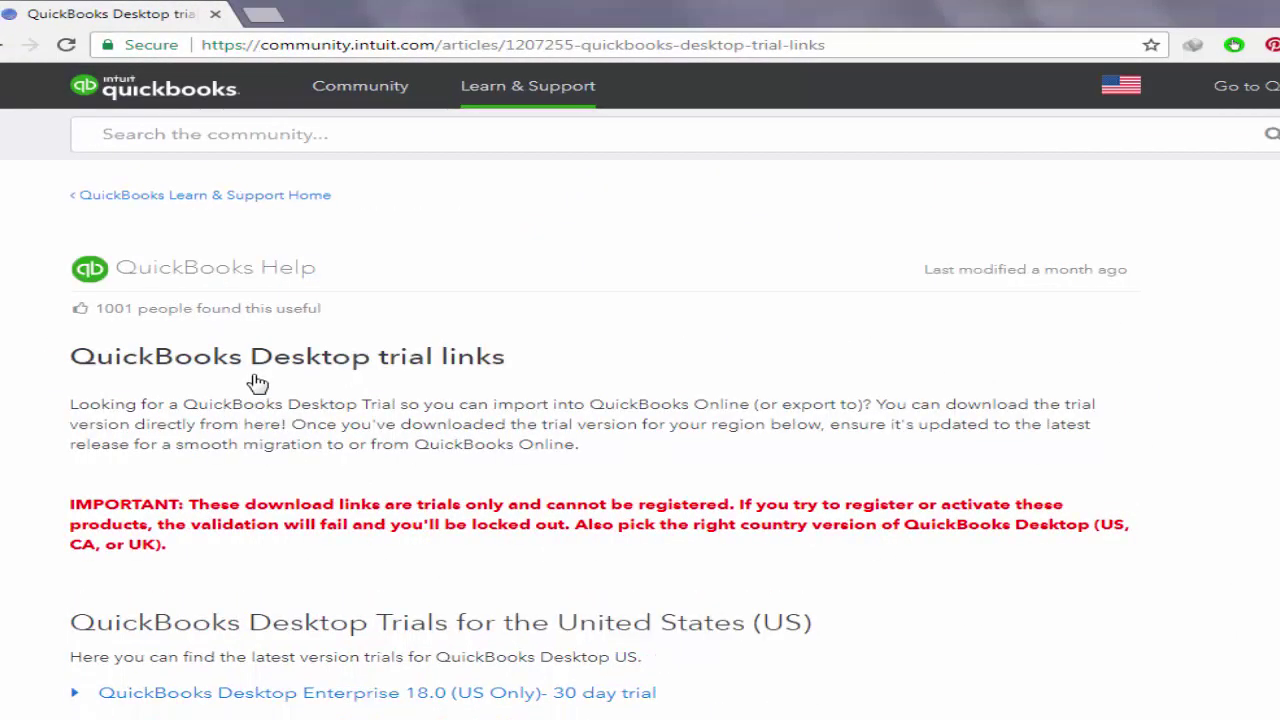
pyautogui.scroll(-2, 556, 415)
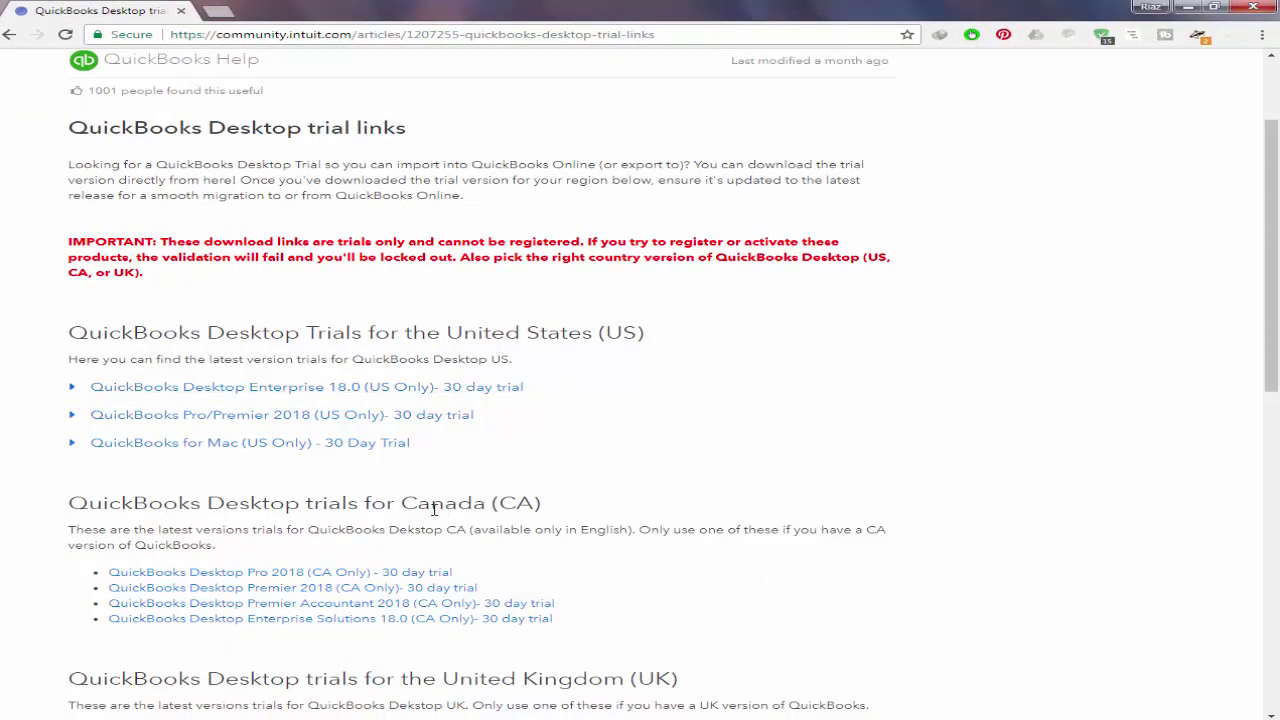
pyautogui.moveTo(447, 332); pyautogui.dragTo(701, 337)
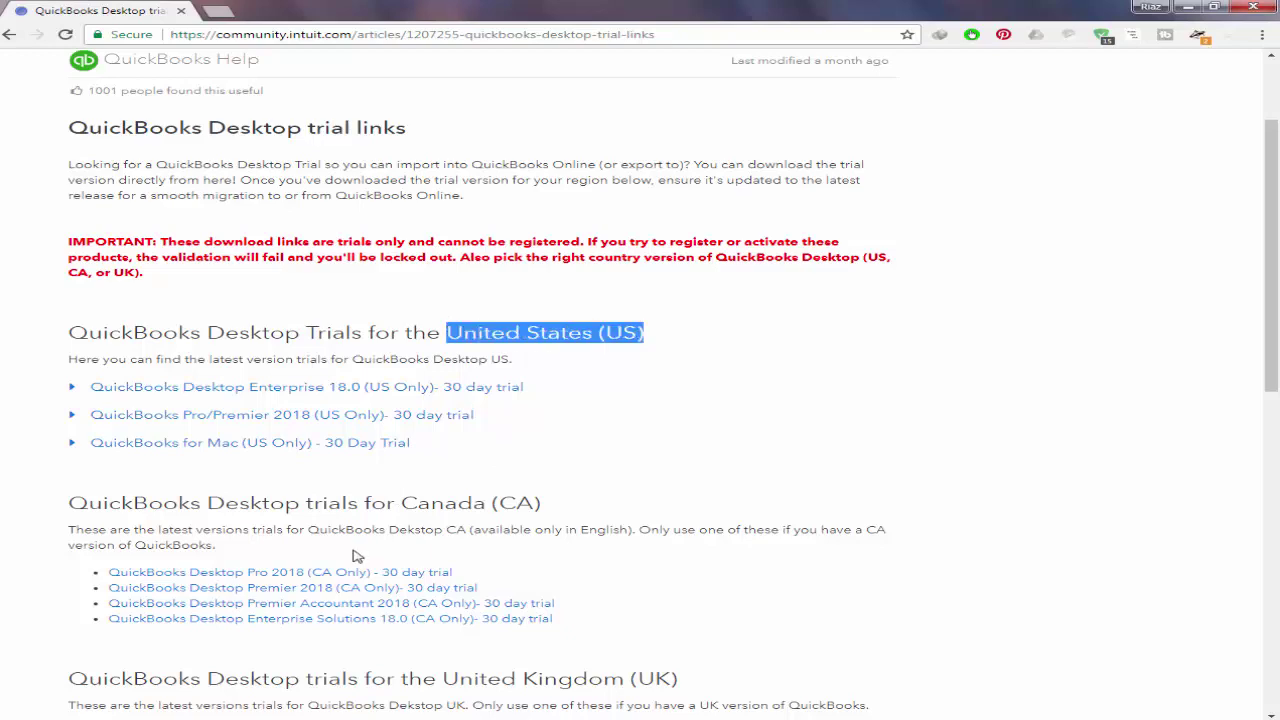
pyautogui.moveTo(399, 503); pyautogui.dragTo(580, 510)
pyautogui.scroll(-3, 565, 503)
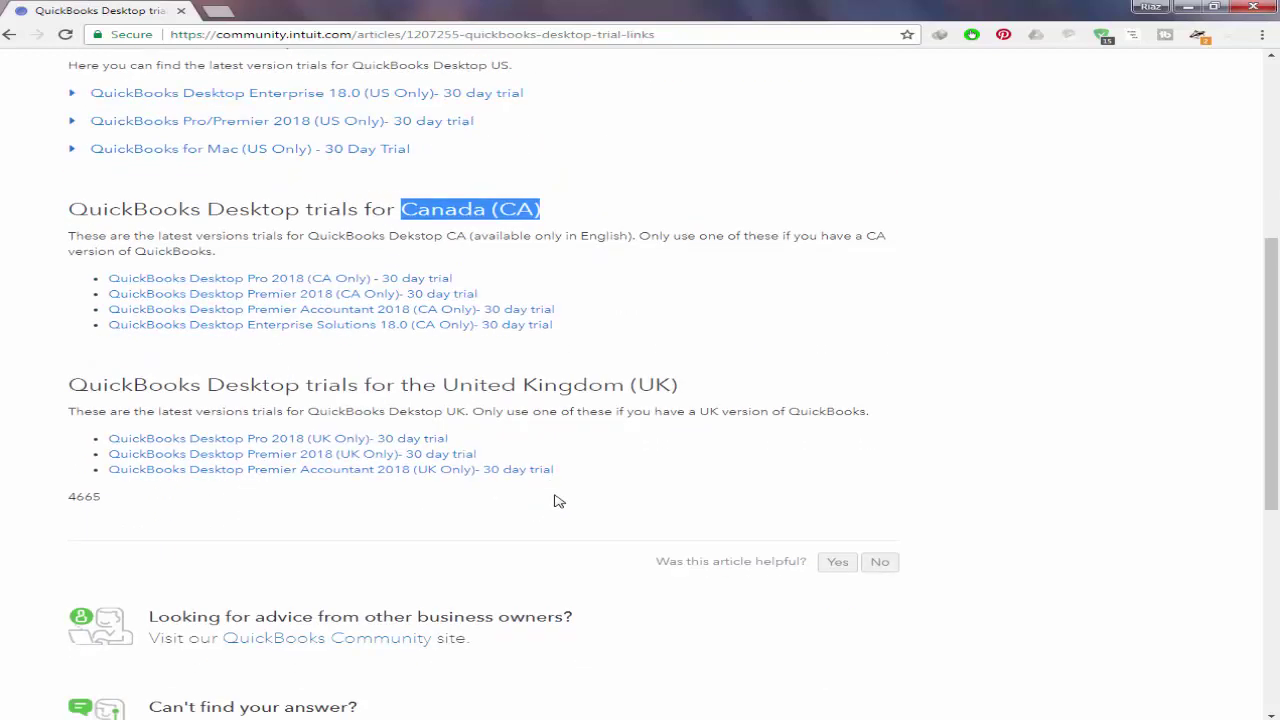
pyautogui.moveTo(444, 384); pyautogui.dragTo(681, 392)
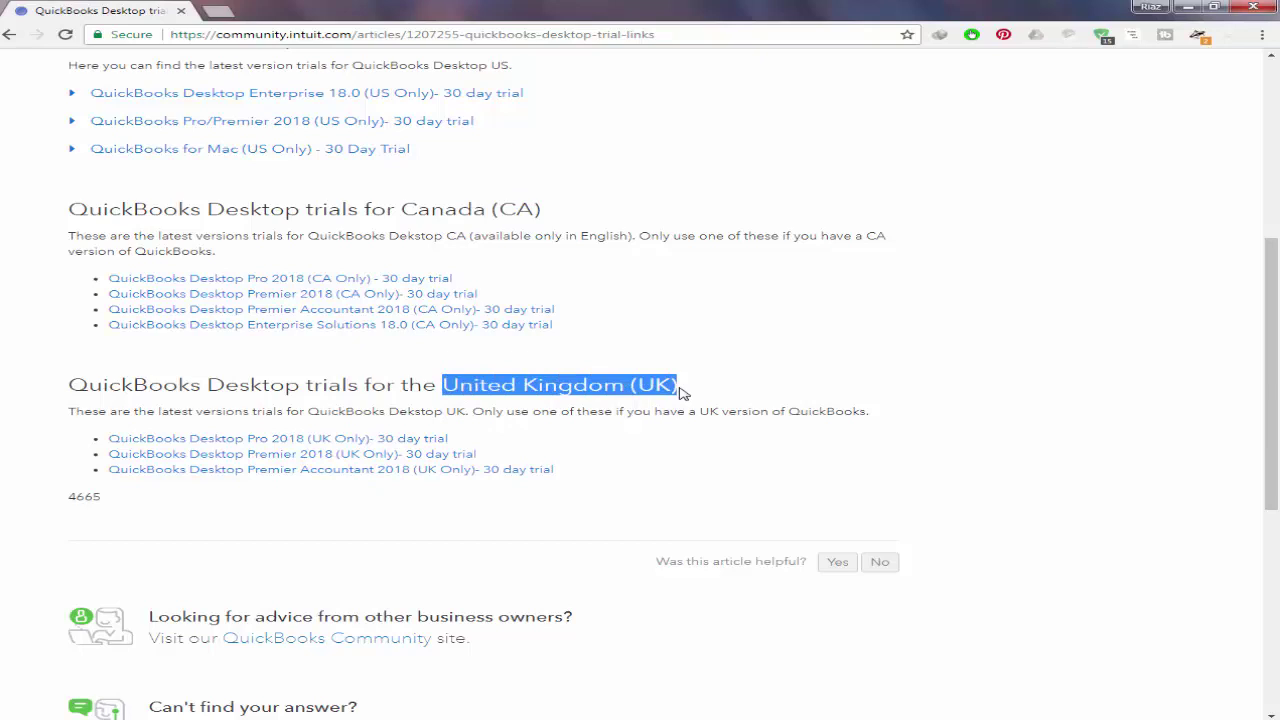
pyautogui.scroll(2, 443, 181)
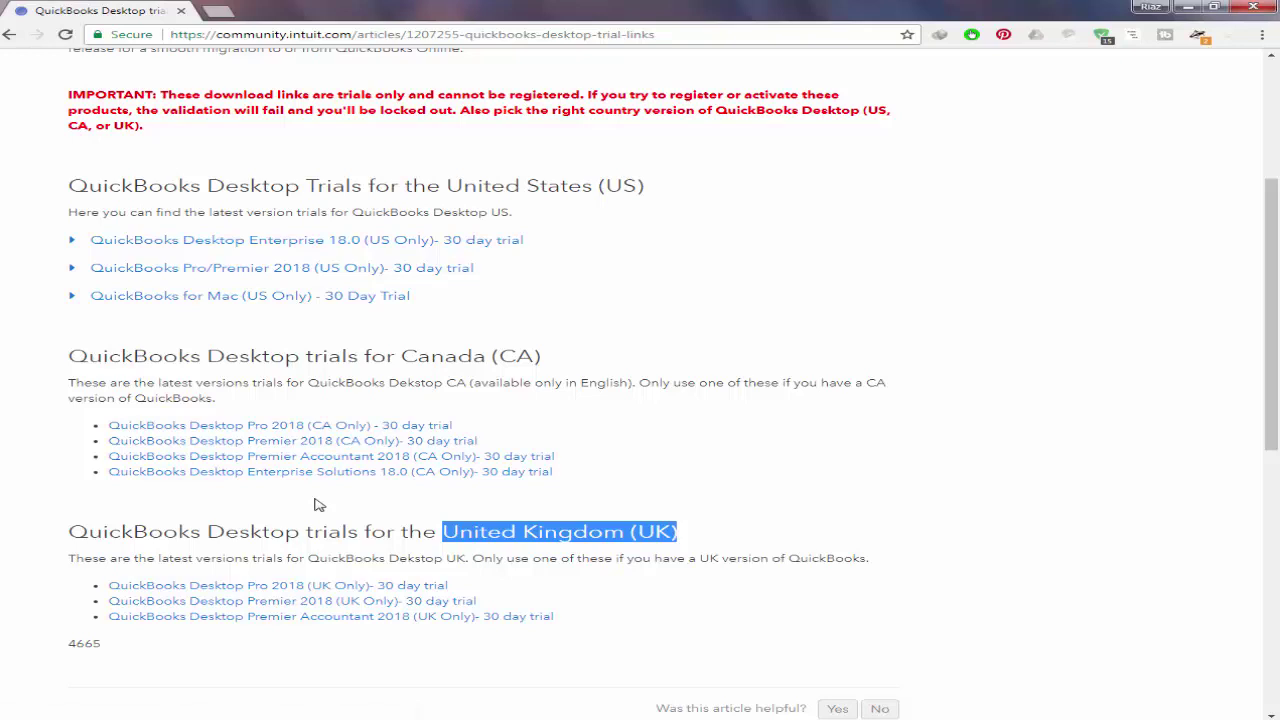
# Expand the Pro/Premier 2018 (US Only) trial details and open its minimum requirements link in a new tab
pyautogui.click(313, 270)
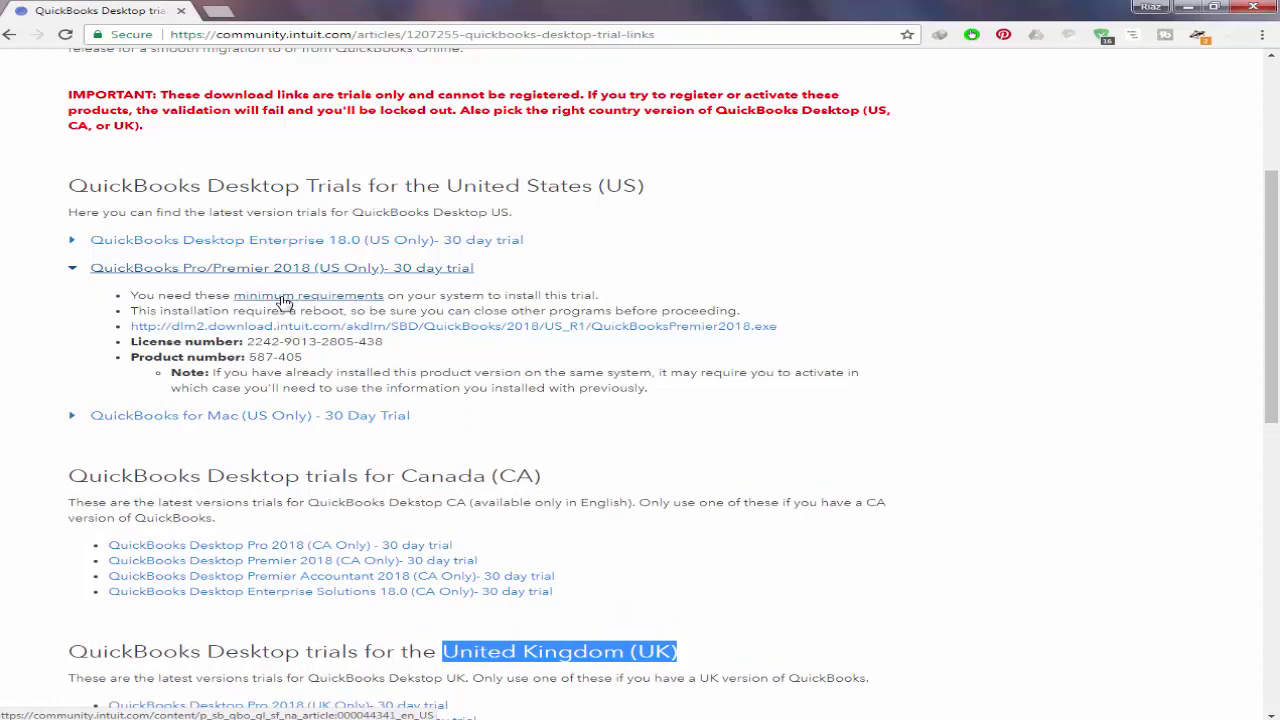
pyautogui.rightClick(278, 297)
pyautogui.click(333, 313)
pyautogui.hotkey('ctrl', 'Tab')
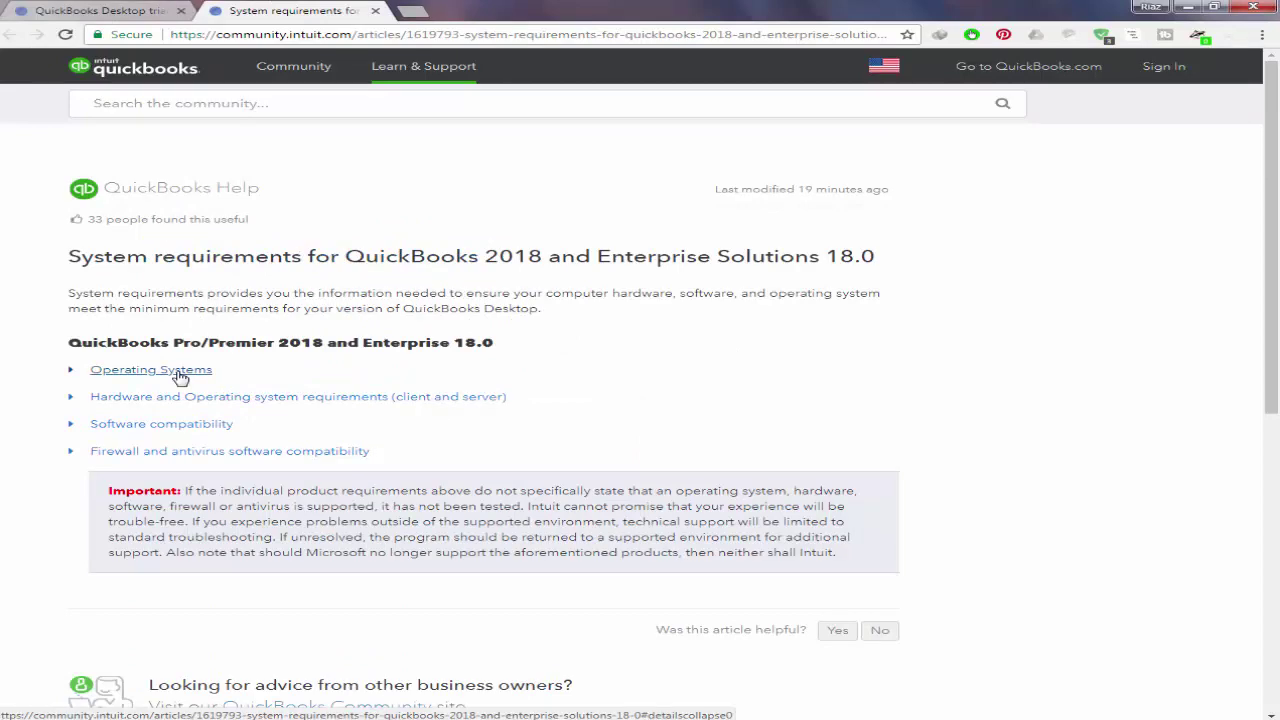
# Expand the Operating Systems and Hardware sections and highlight the 8GB, 4GB RAM and 2.5GB disk figures
pyautogui.click(180, 372)
pyautogui.scroll(-1, 180, 374)
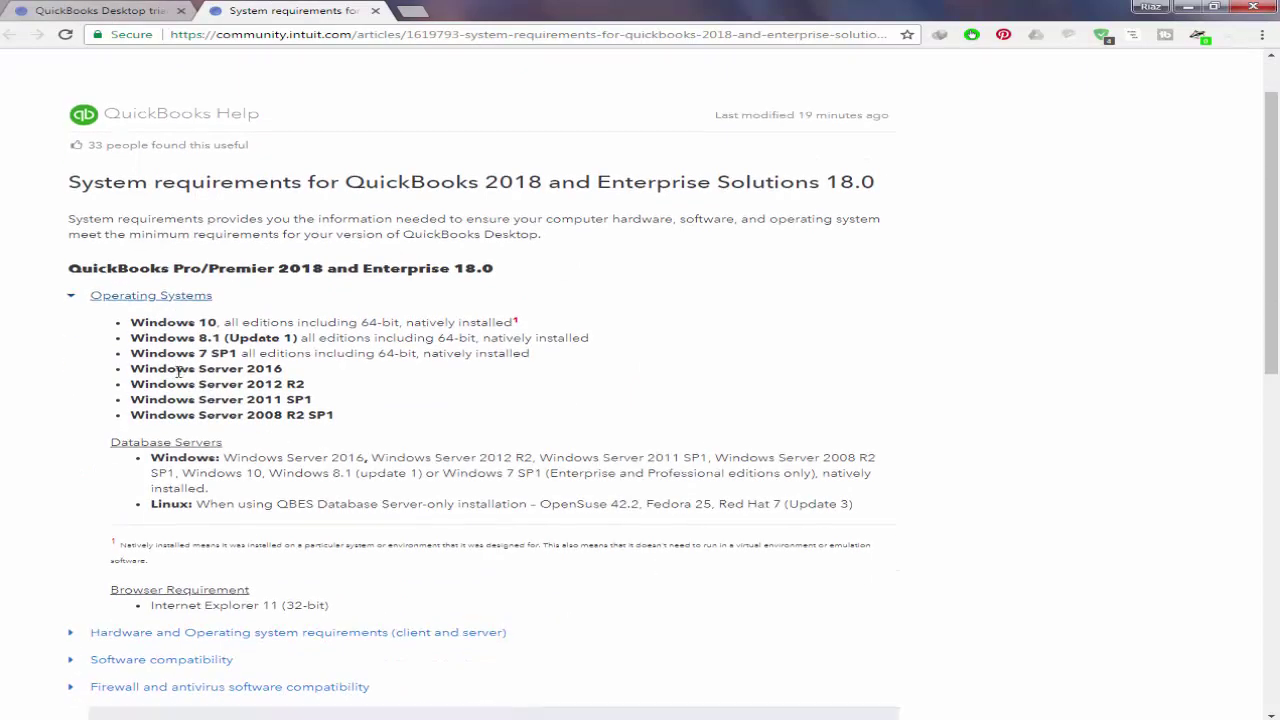
pyautogui.scroll(-3, 180, 372)
pyautogui.click(210, 408)
pyautogui.scroll(-2, 210, 408)
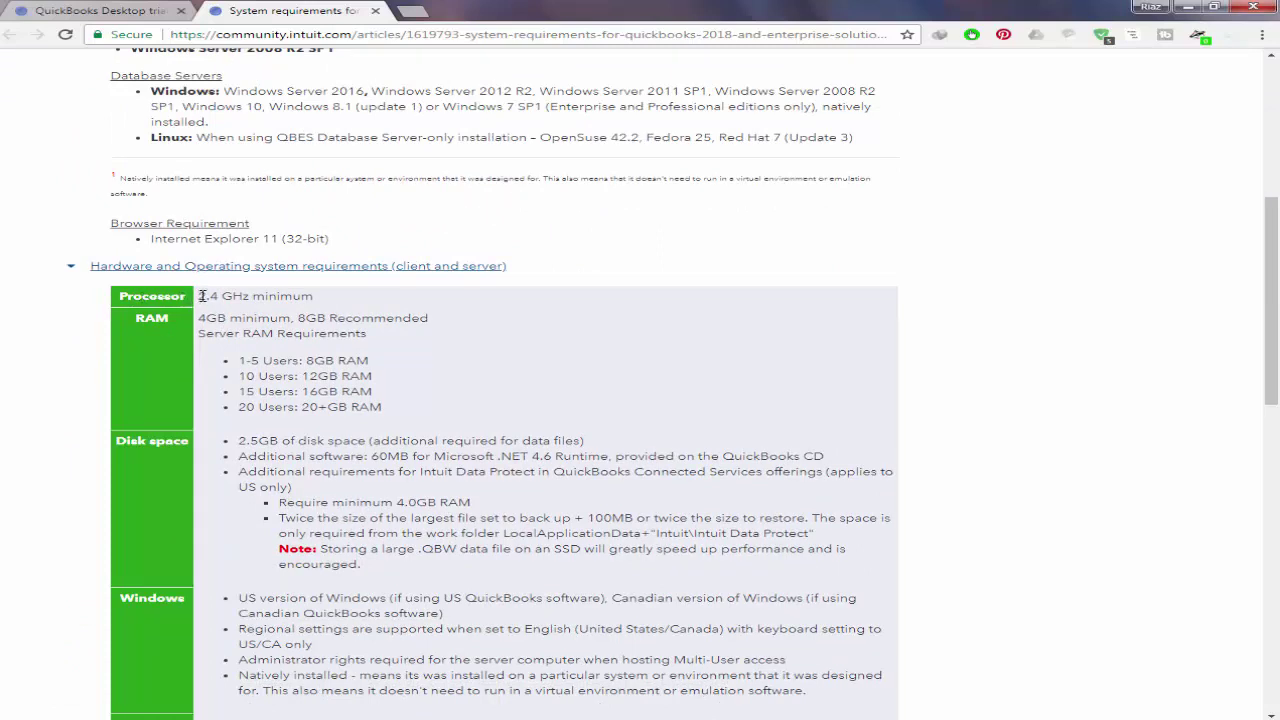
pyautogui.moveTo(200, 296); pyautogui.dragTo(433, 327)
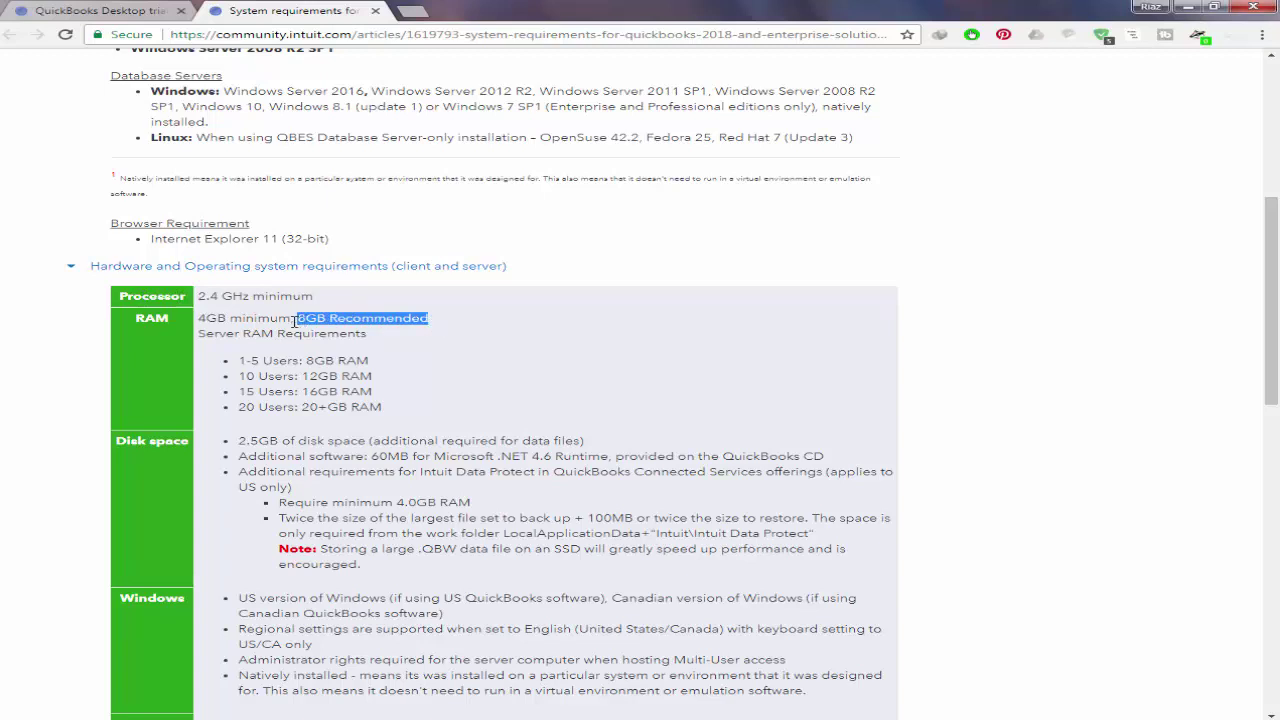
pyautogui.moveTo(292, 318); pyautogui.dragTo(204, 315)
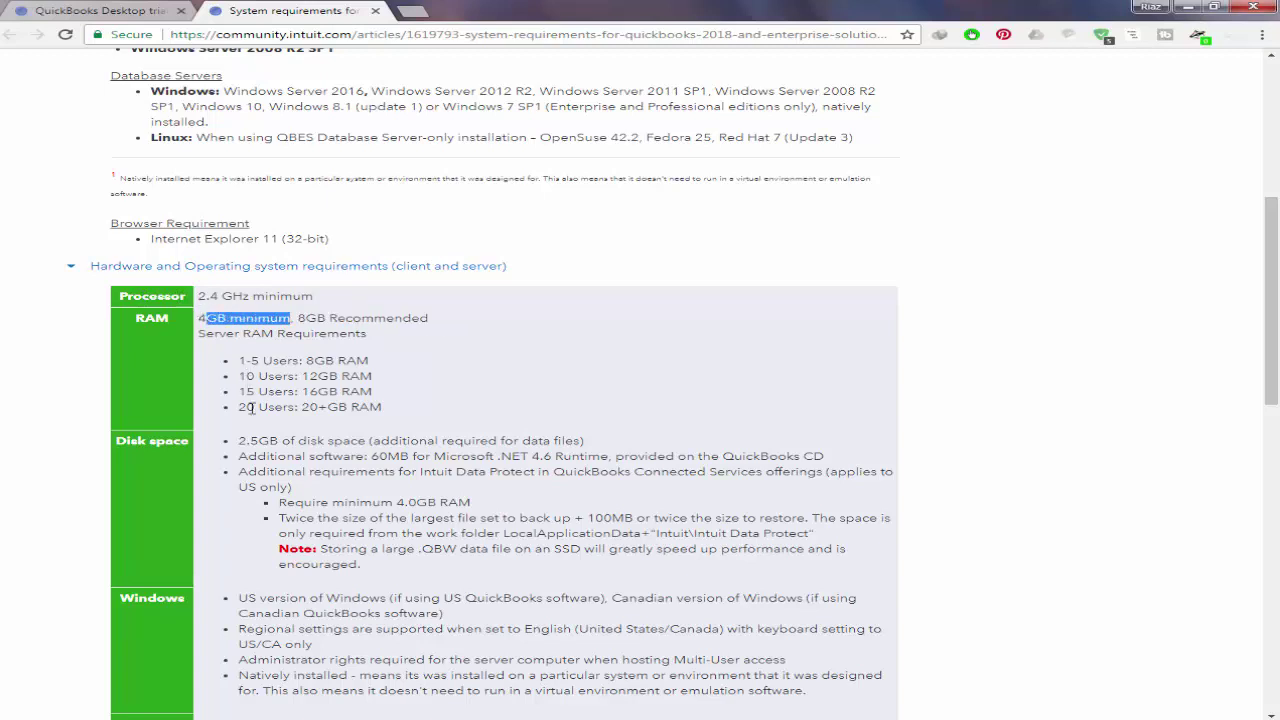
pyautogui.moveTo(239, 440); pyautogui.dragTo(367, 446)
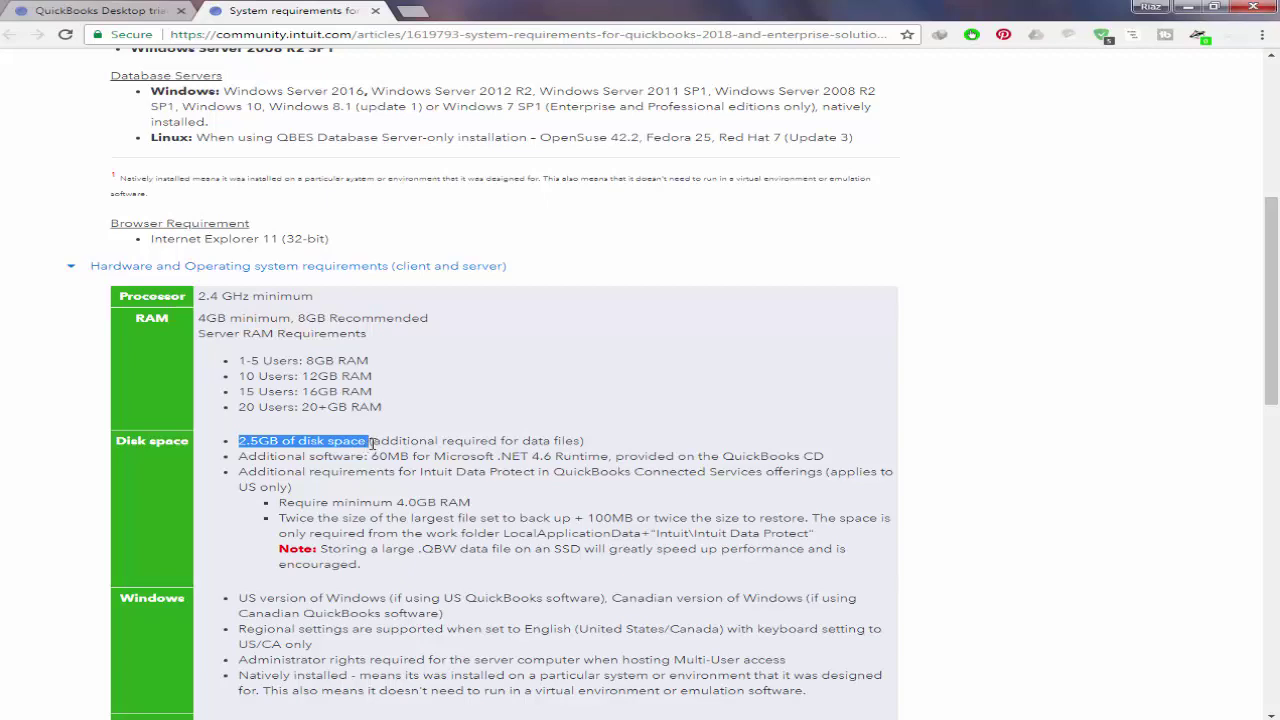
pyautogui.scroll(-3, 430, 400)
pyautogui.scroll(-6, 486, 370)
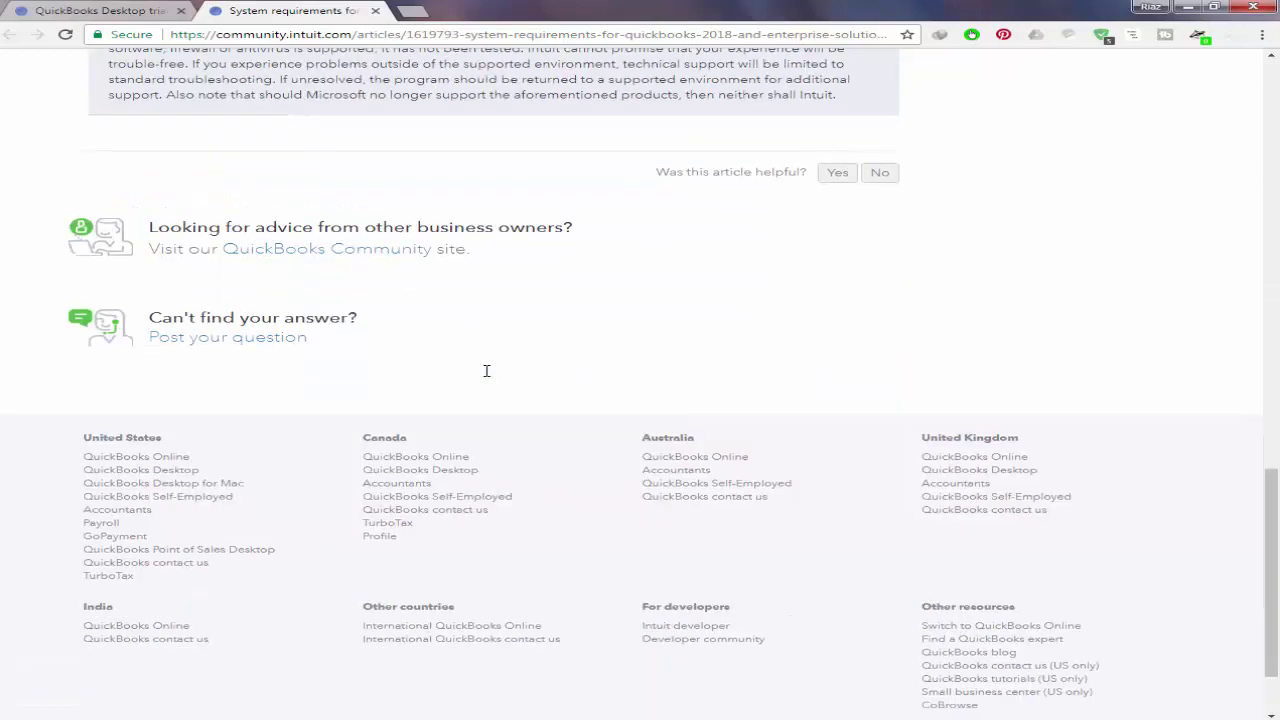
pyautogui.scroll(3, 486, 370)
pyautogui.scroll(4, 486, 374)
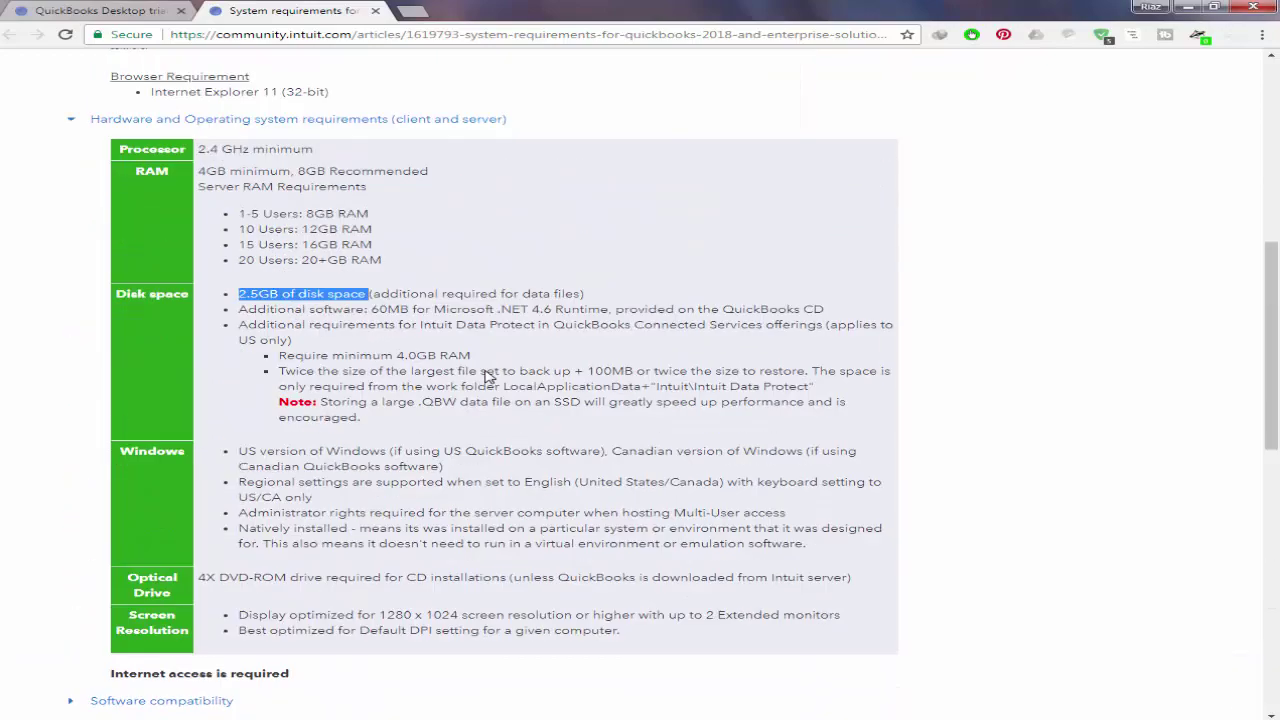
# Close the requirements tab and copy the trial download link from the article
pyautogui.click(375, 11)
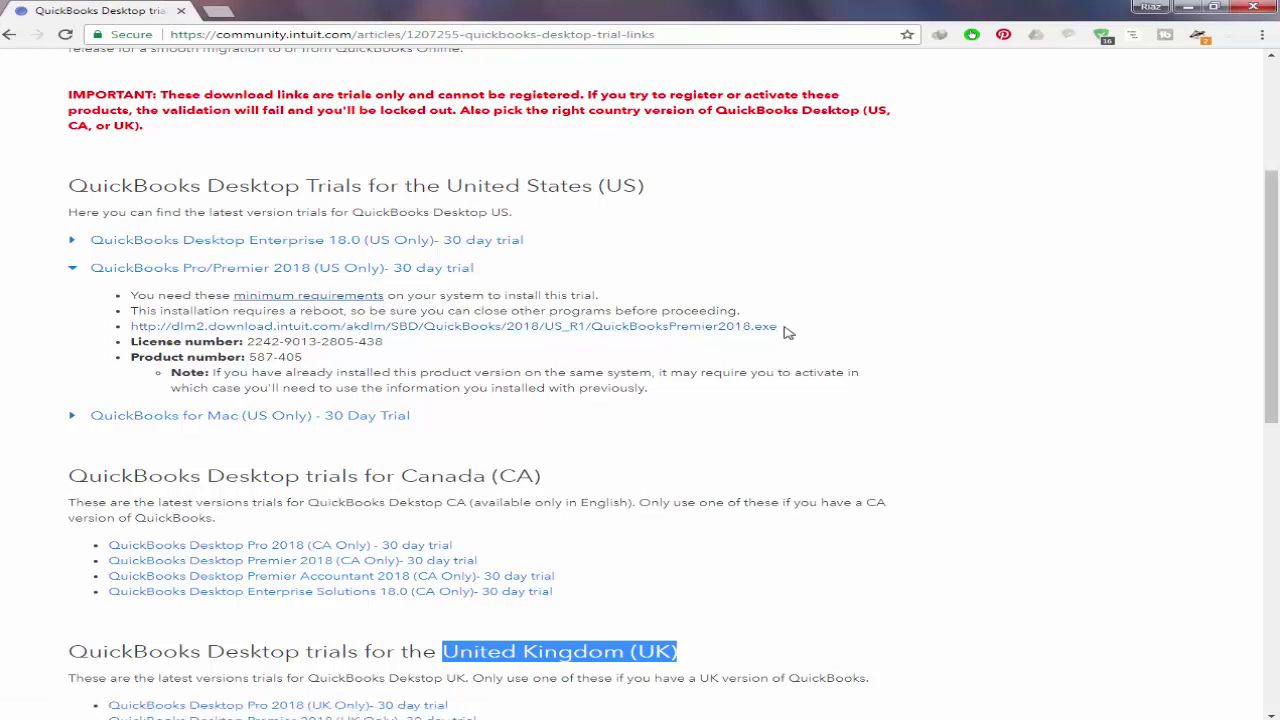
pyautogui.moveTo(785, 332); pyautogui.dragTo(128, 337)
pyautogui.hotkey('ctrl', 'c')
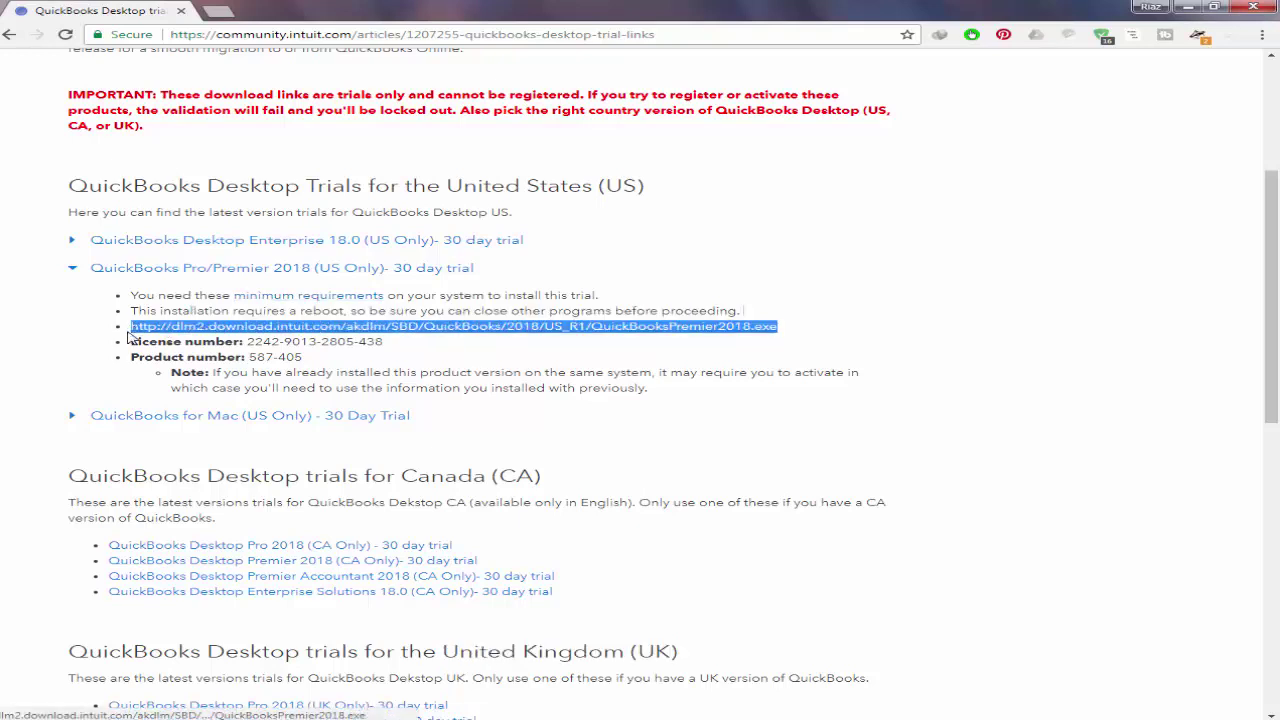
pyautogui.rightClick(368, 328)
pyautogui.click(433, 441)
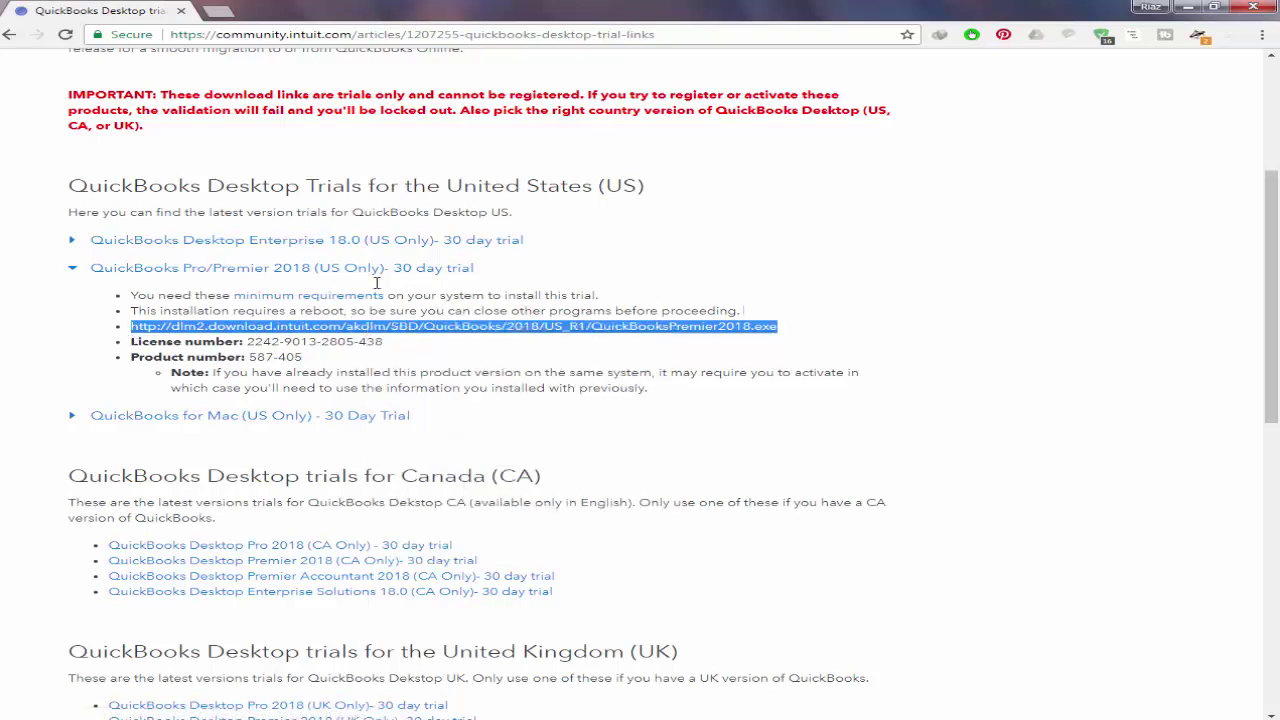
# Paste the link into the address bar, change 'Premier' to 'Pro', and load QuickBooksPro2018.exe
pyautogui.click(316, 36)
pyautogui.rightClick(316, 36)
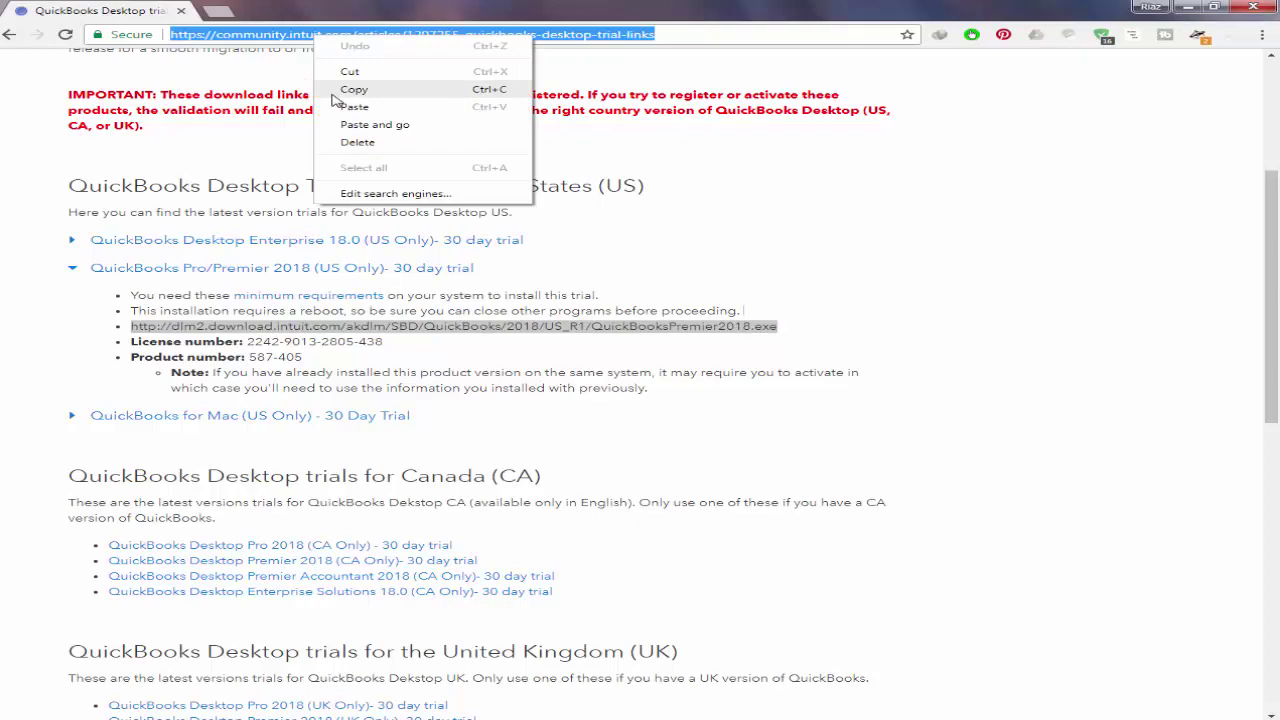
pyautogui.click(350, 104)
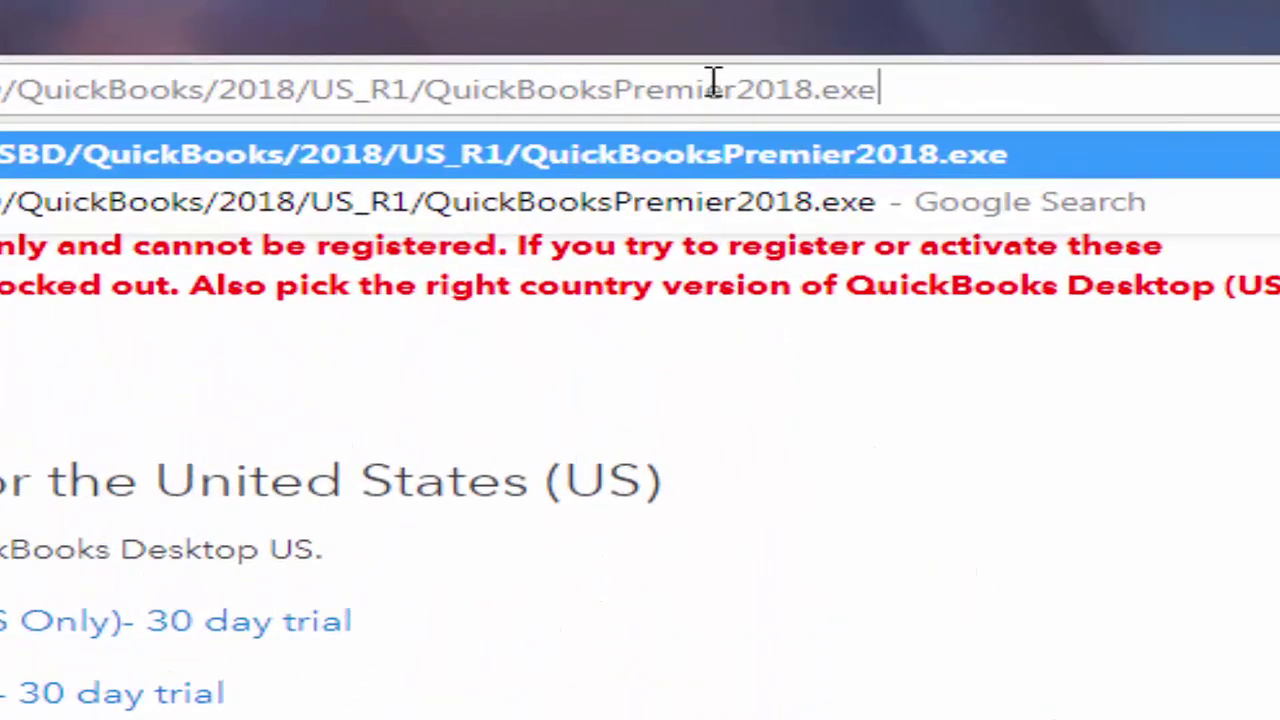
pyautogui.moveTo(728, 89); pyautogui.dragTo(647, 89)
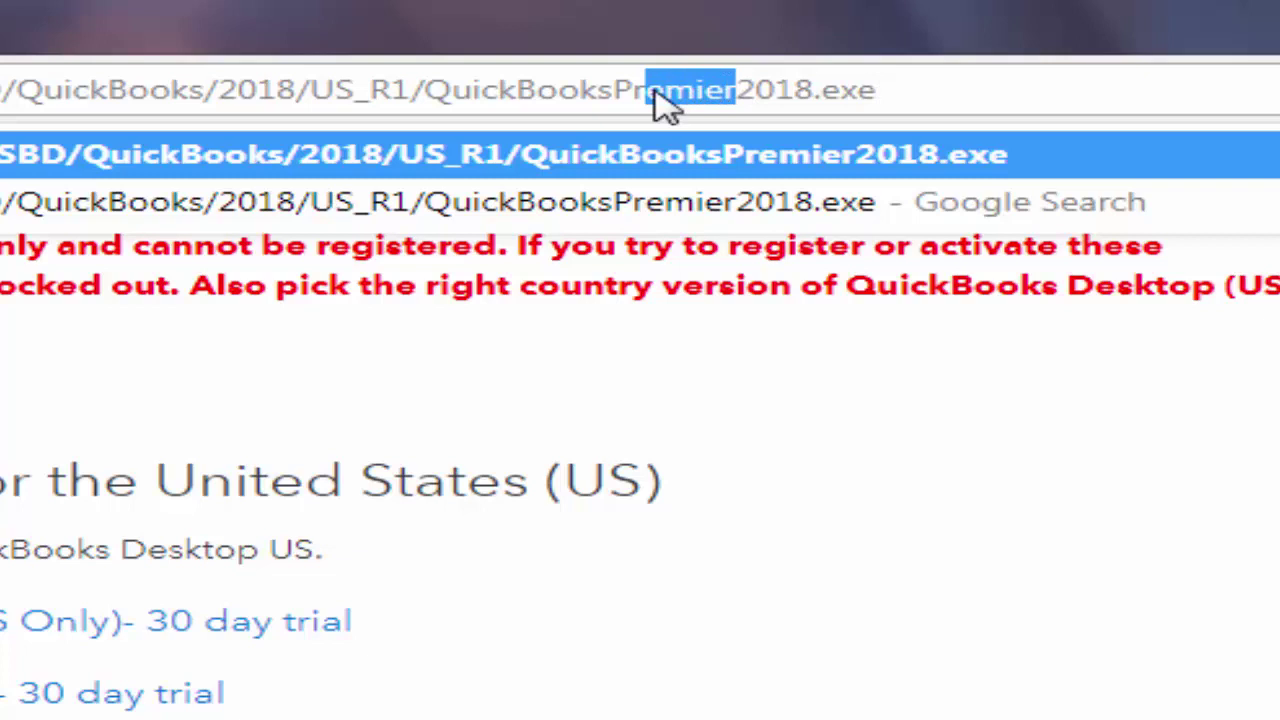
pyautogui.write('o')
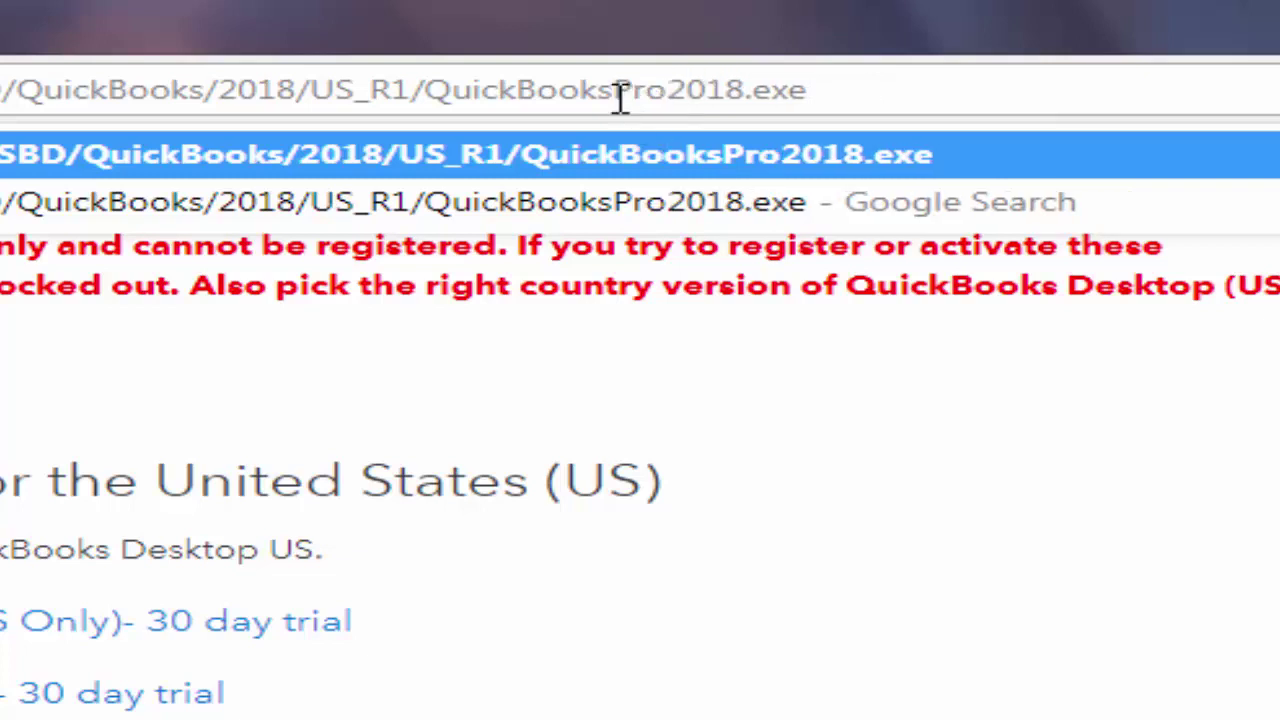
pyautogui.moveTo(615, 96); pyautogui.dragTo(632, 95)
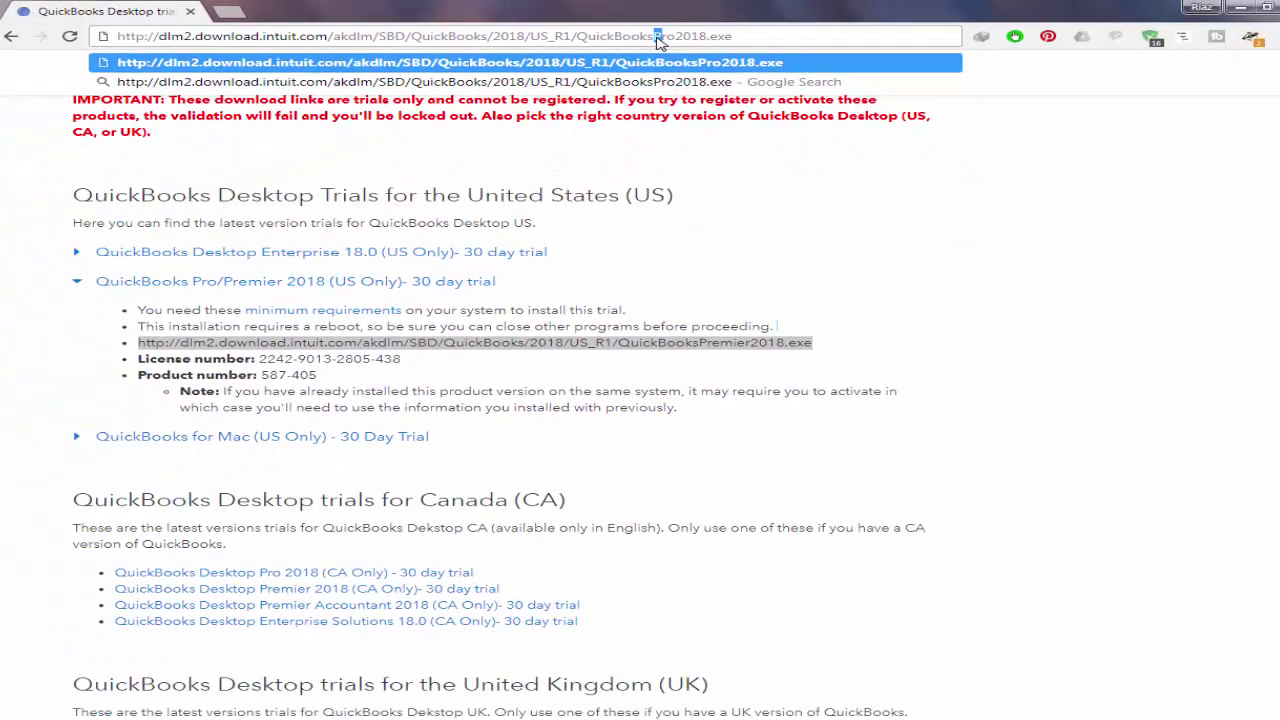
pyautogui.press('Return')
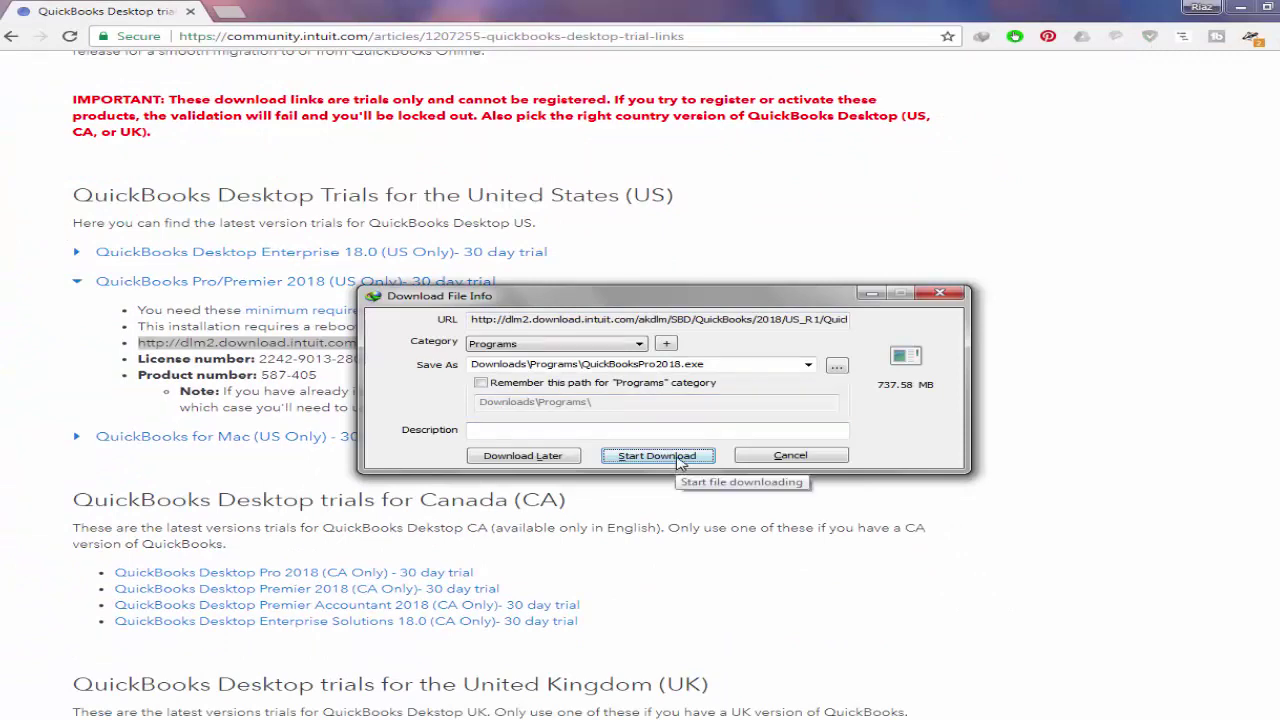
# Download QuickBooksPro2018.exe with IDM, then run it from the Downloads\Programs folder
pyautogui.click(658, 456)
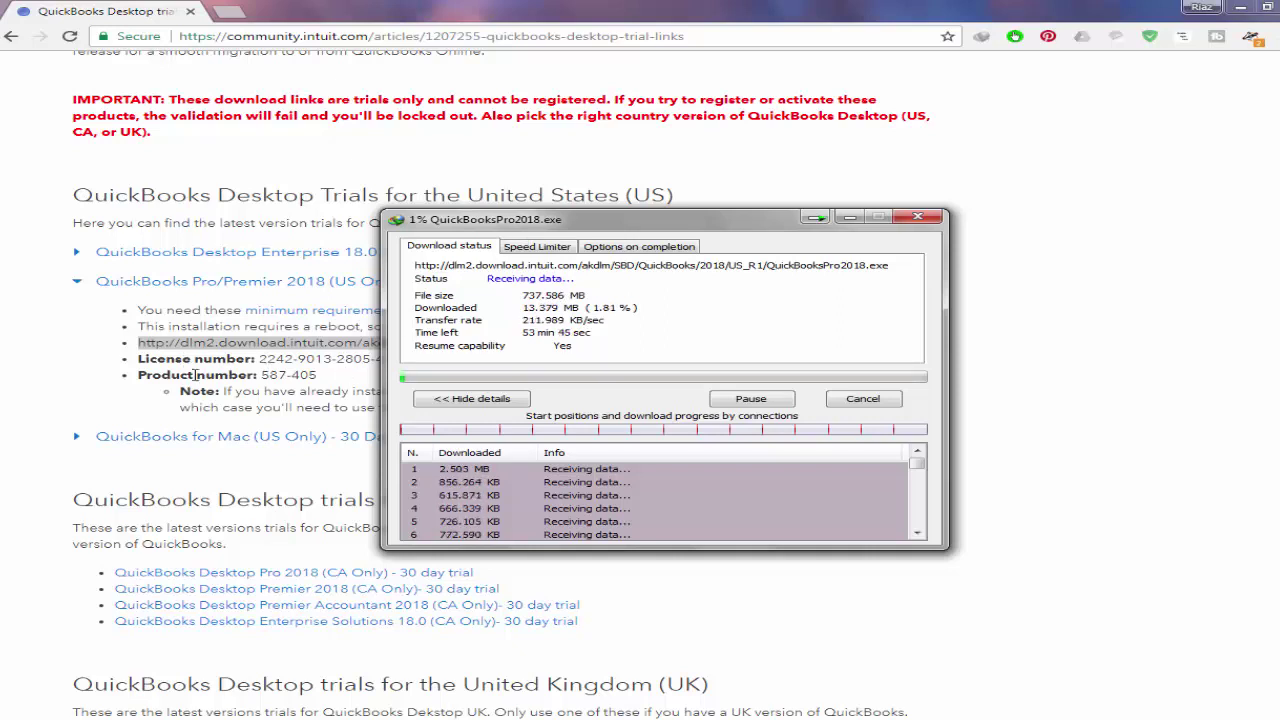
pyautogui.click(196, 374)
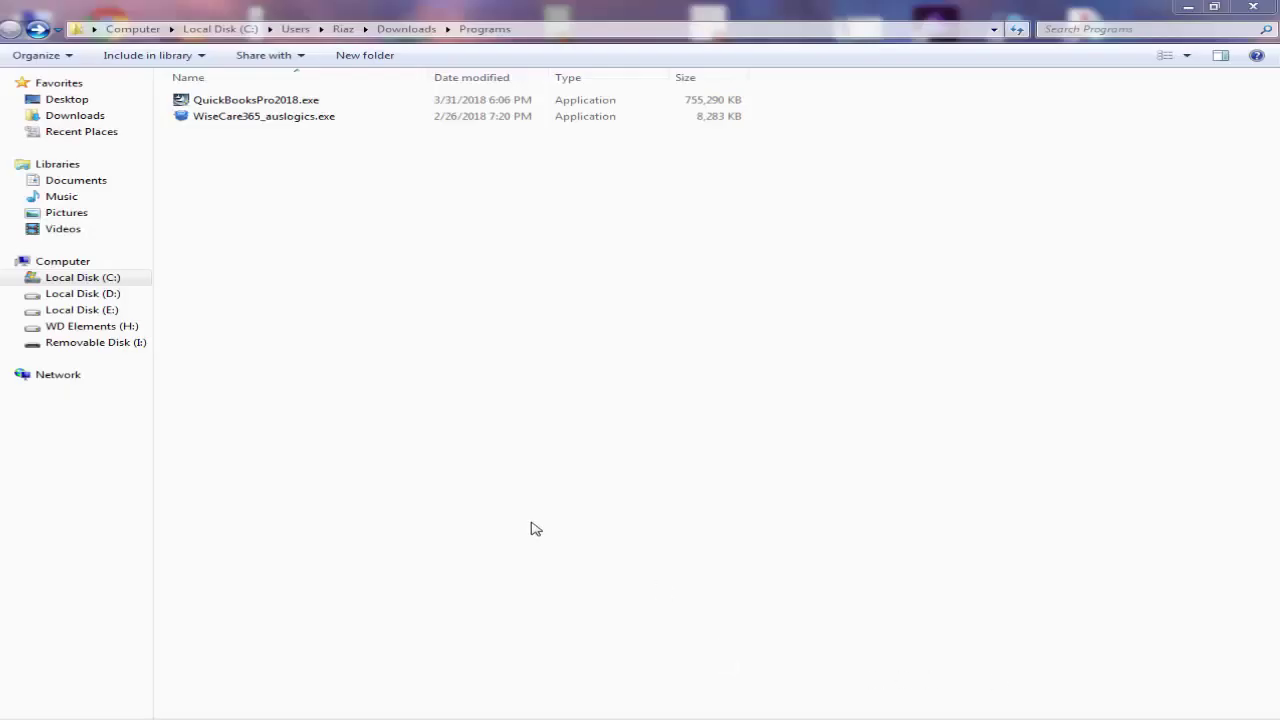
pyautogui.click(305, 104)
pyautogui.rightClick(305, 104)
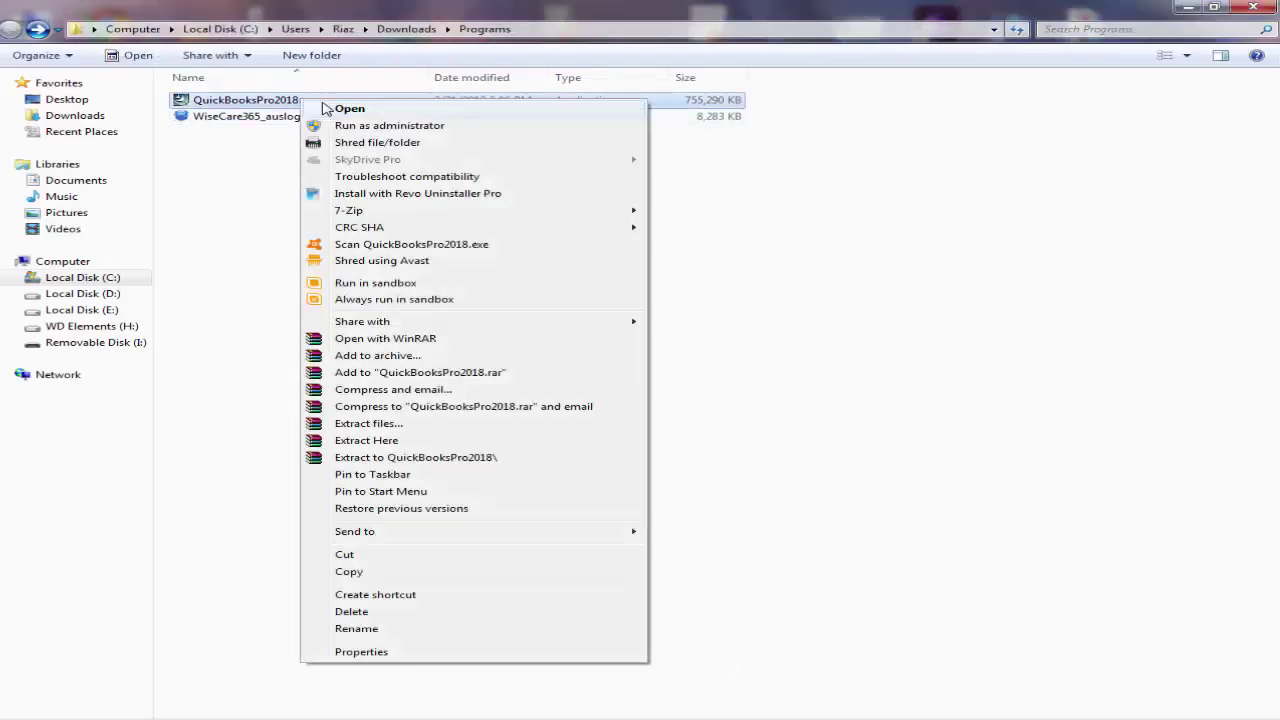
pyautogui.click(340, 104)
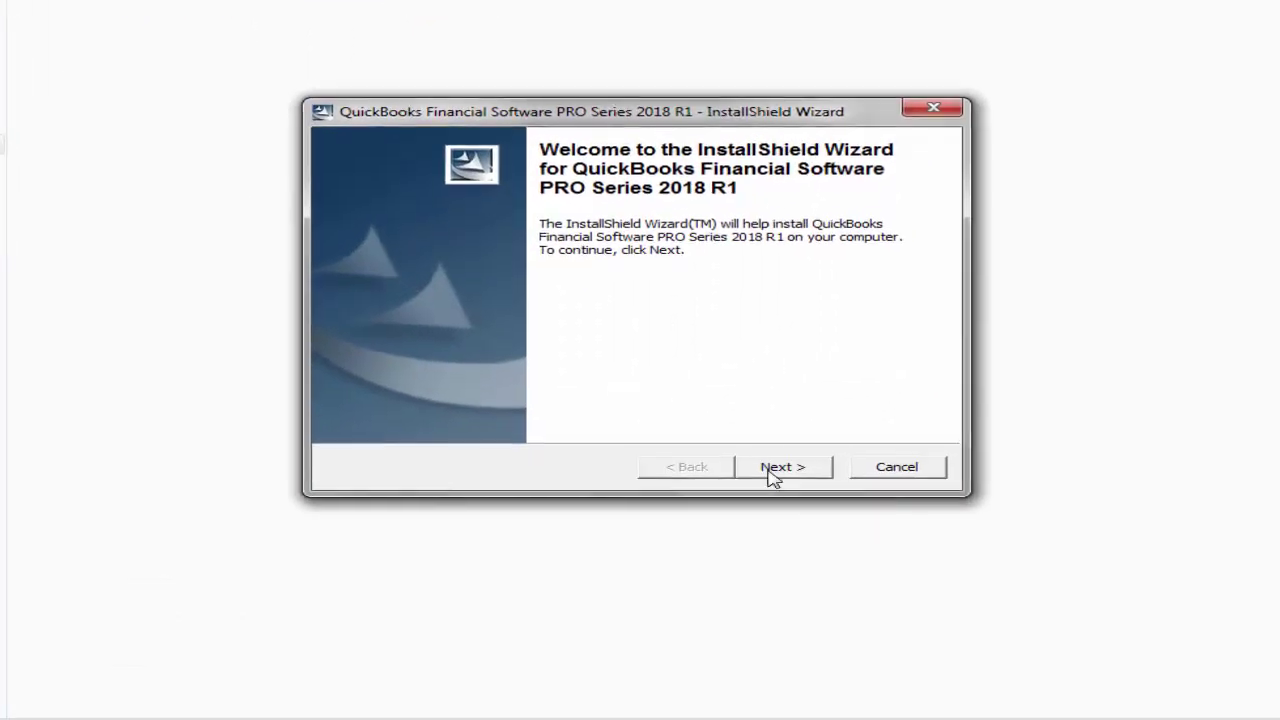
# Continue past the InstallShield welcome page to extract the installation files
pyautogui.click(791, 456)
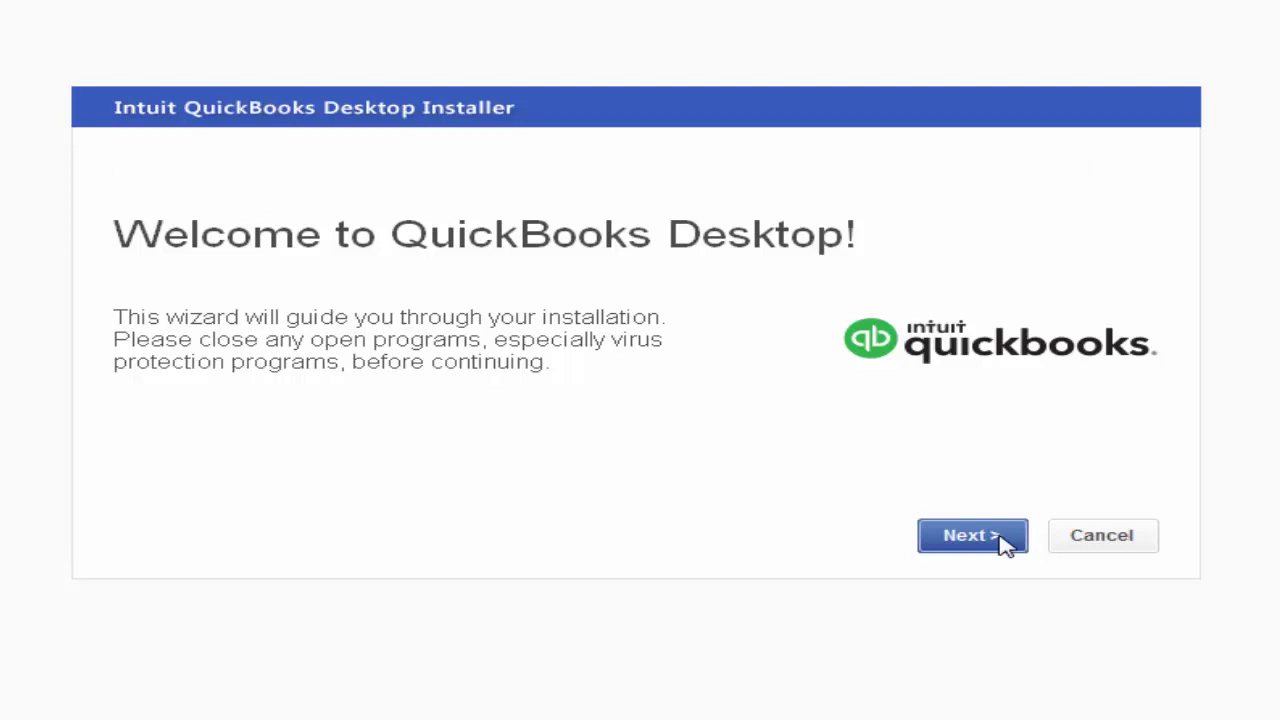
# Accept the QuickBooks license agreement terms and continue
pyautogui.click(1003, 538)
pyautogui.click(229, 495)
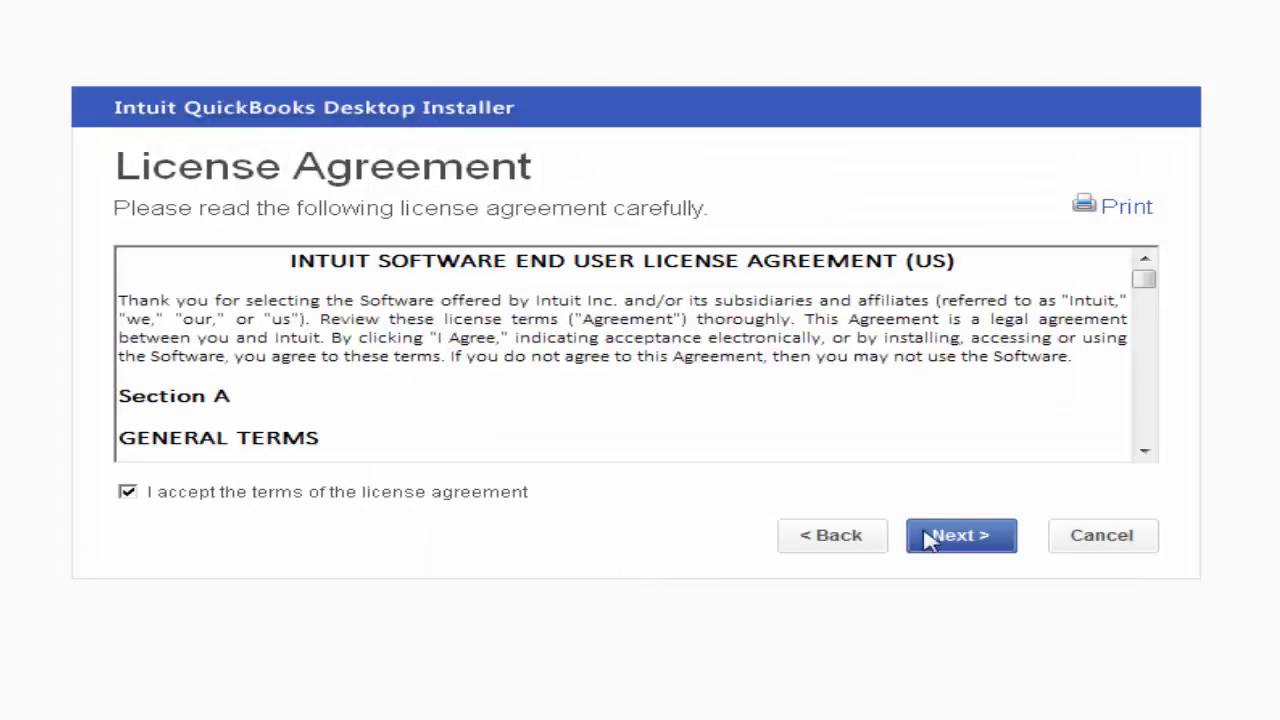
pyautogui.click(975, 541)
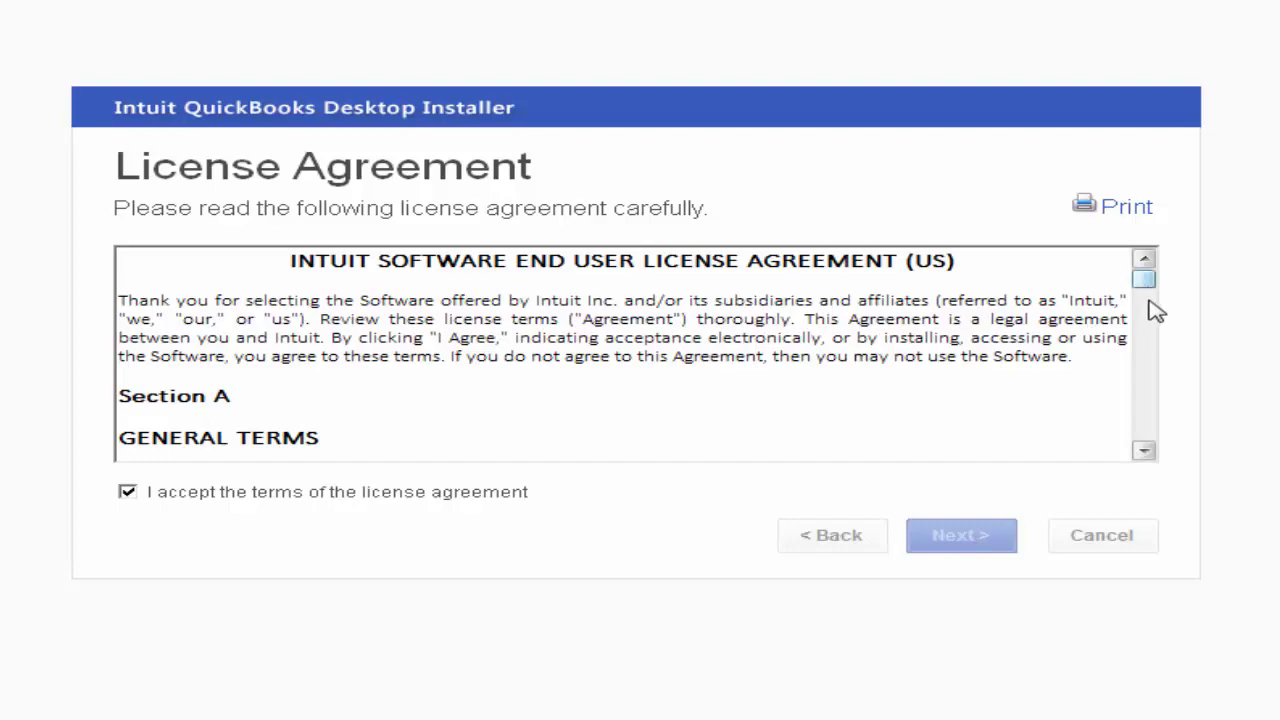
# Copy the trial license number from the web page into the License Number field
pyautogui.moveTo(1146, 280); pyautogui.dragTo(1155, 462)
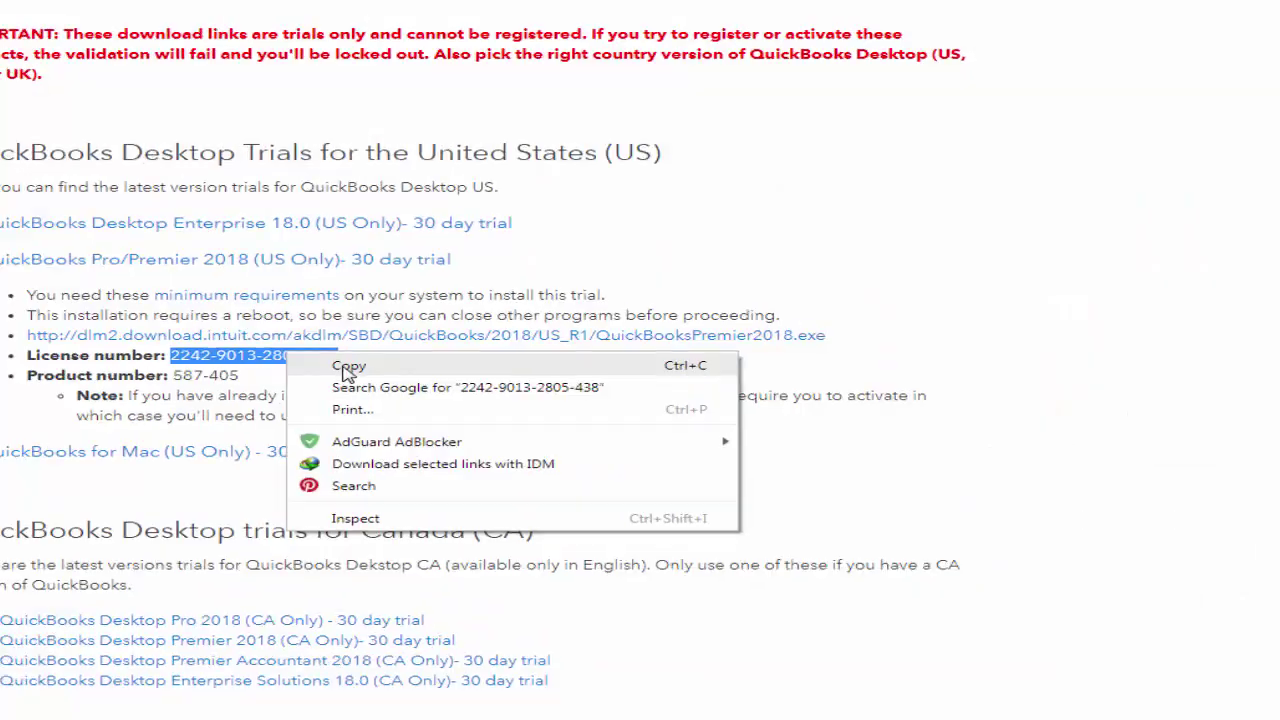
pyautogui.click(348, 367)
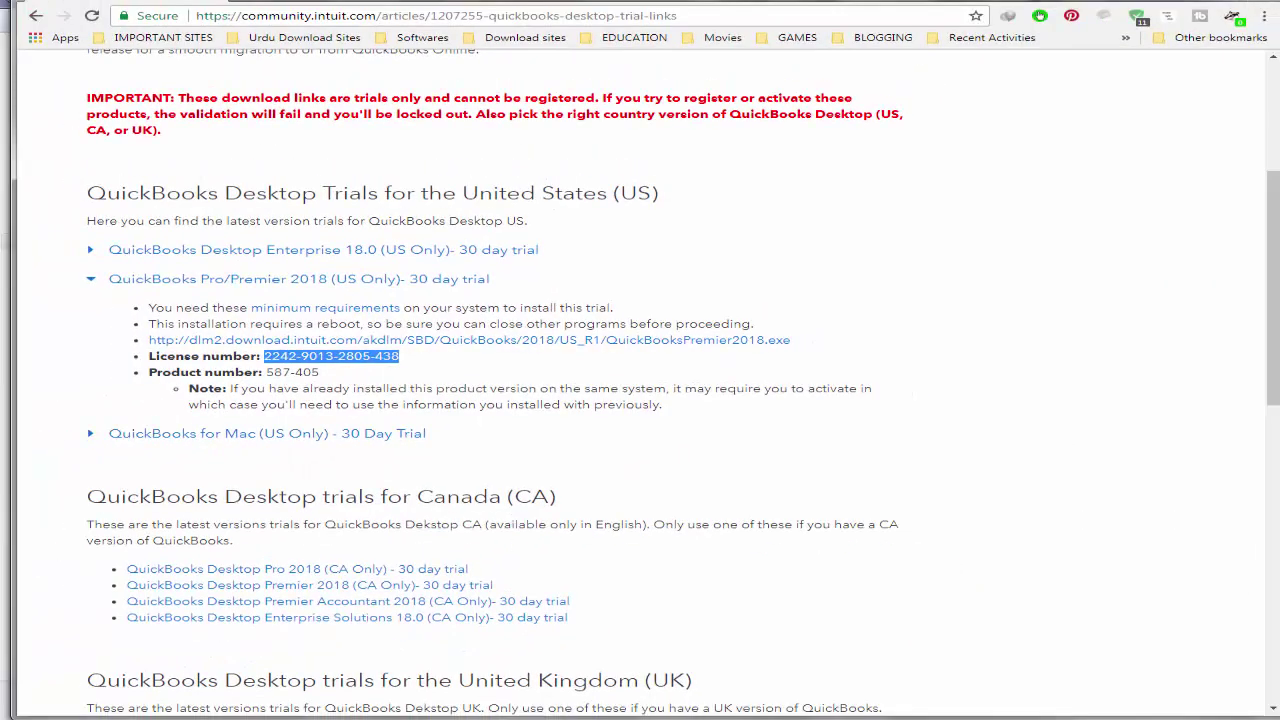
pyautogui.hotkey('alt', 'Tab')
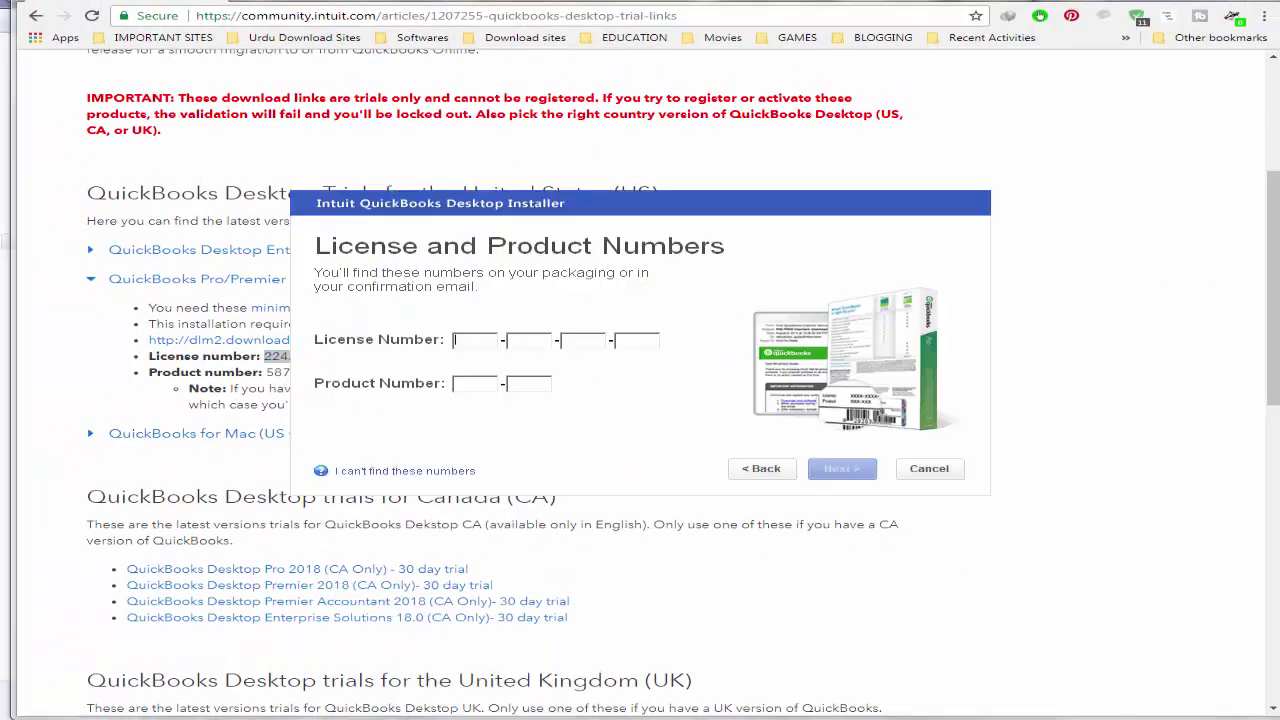
pyautogui.rightClick(463, 340)
pyautogui.click(510, 407)
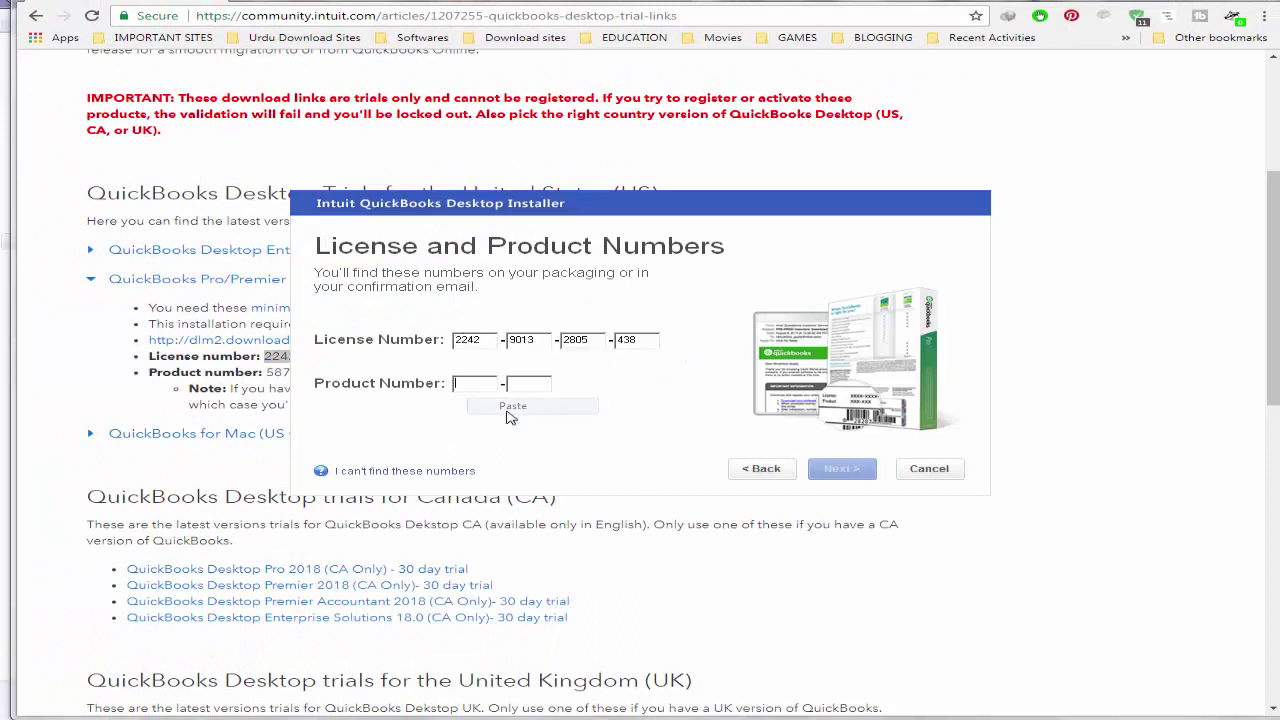
# Copy the trial product number into the Product Number field and continue
pyautogui.hotkey('alt', 'Tab')
pyautogui.moveTo(266, 372); pyautogui.dragTo(320, 373)
pyautogui.rightClick(284, 372)
pyautogui.click(330, 383)
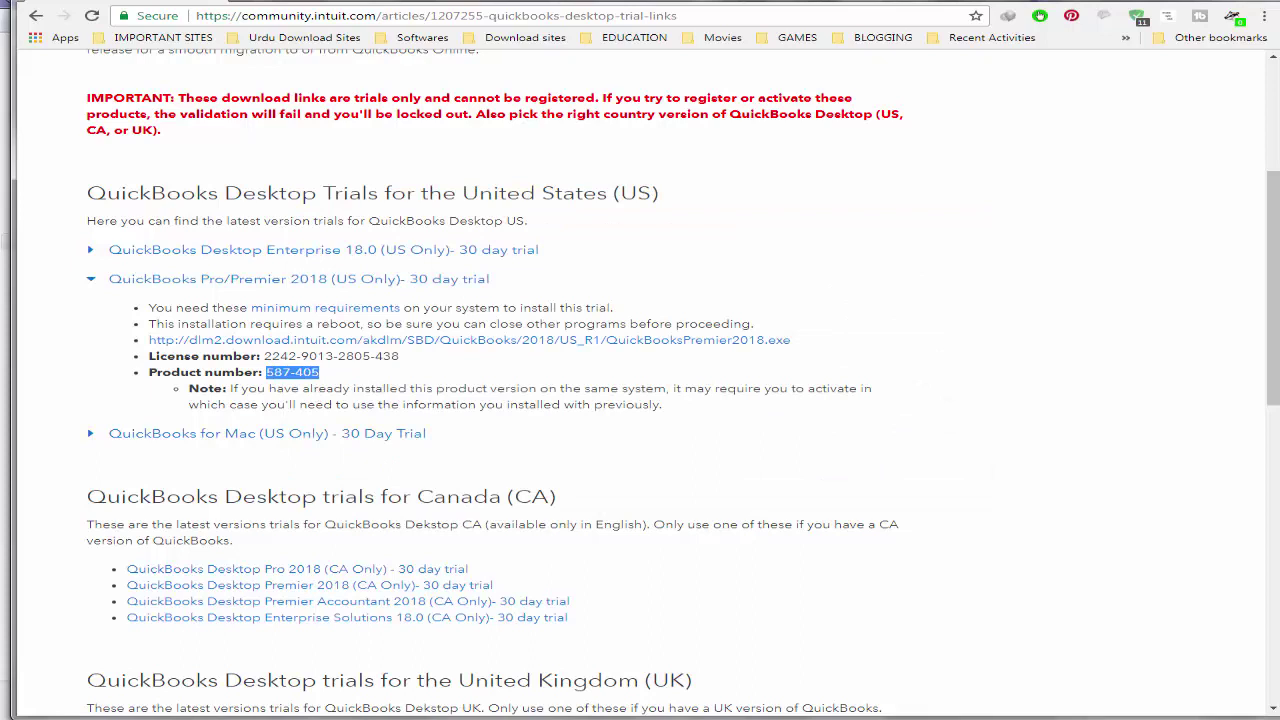
pyautogui.rightClick(472, 712)
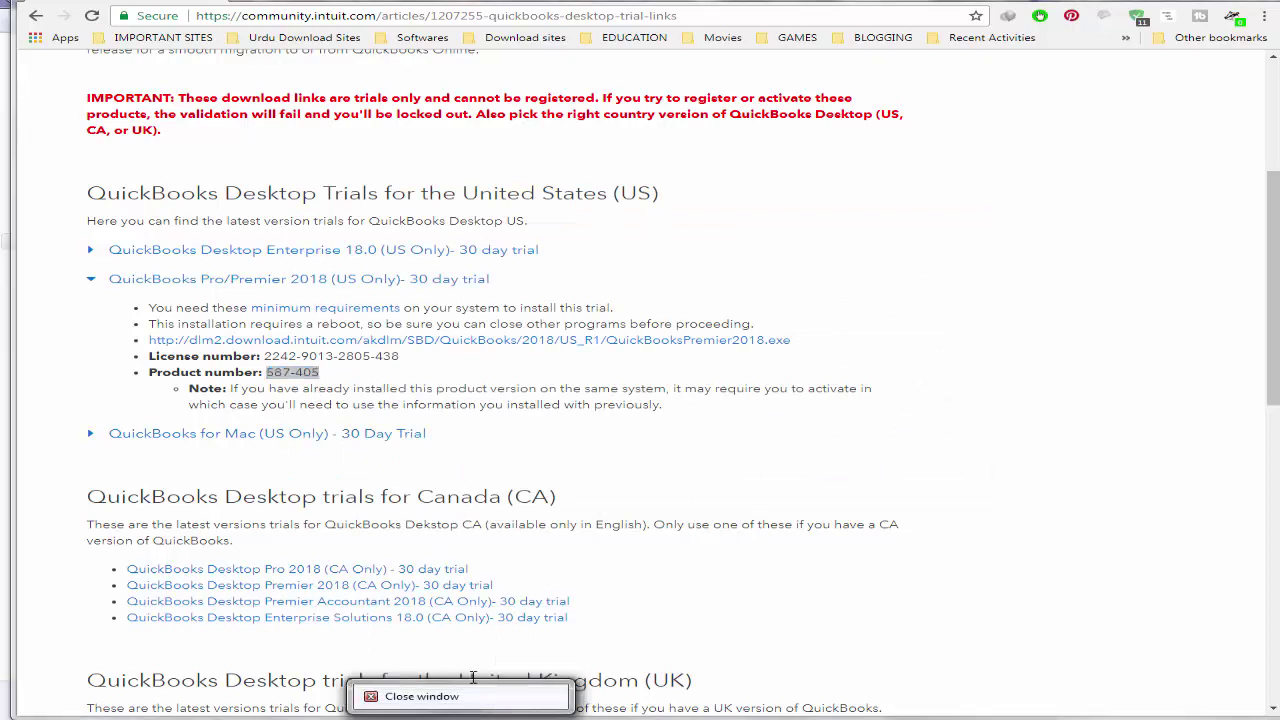
pyautogui.click(474, 712)
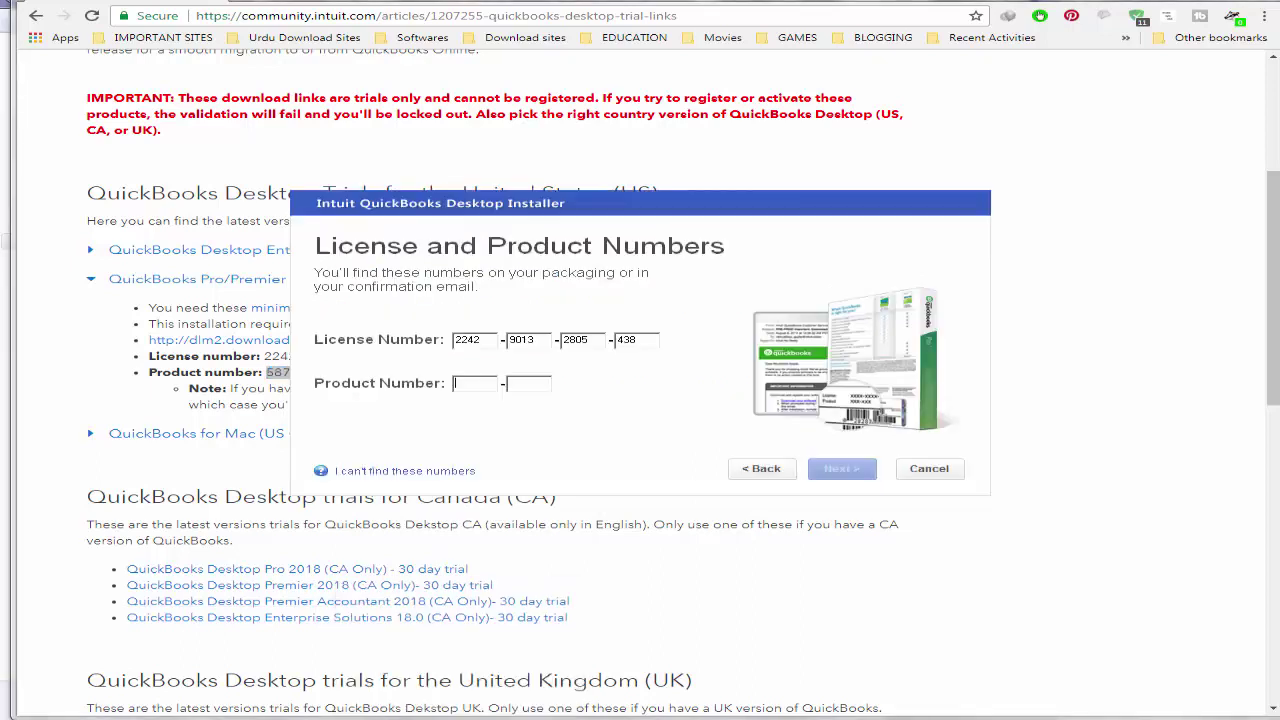
pyautogui.rightClick(468, 384)
pyautogui.click(515, 450)
pyautogui.click(838, 468)
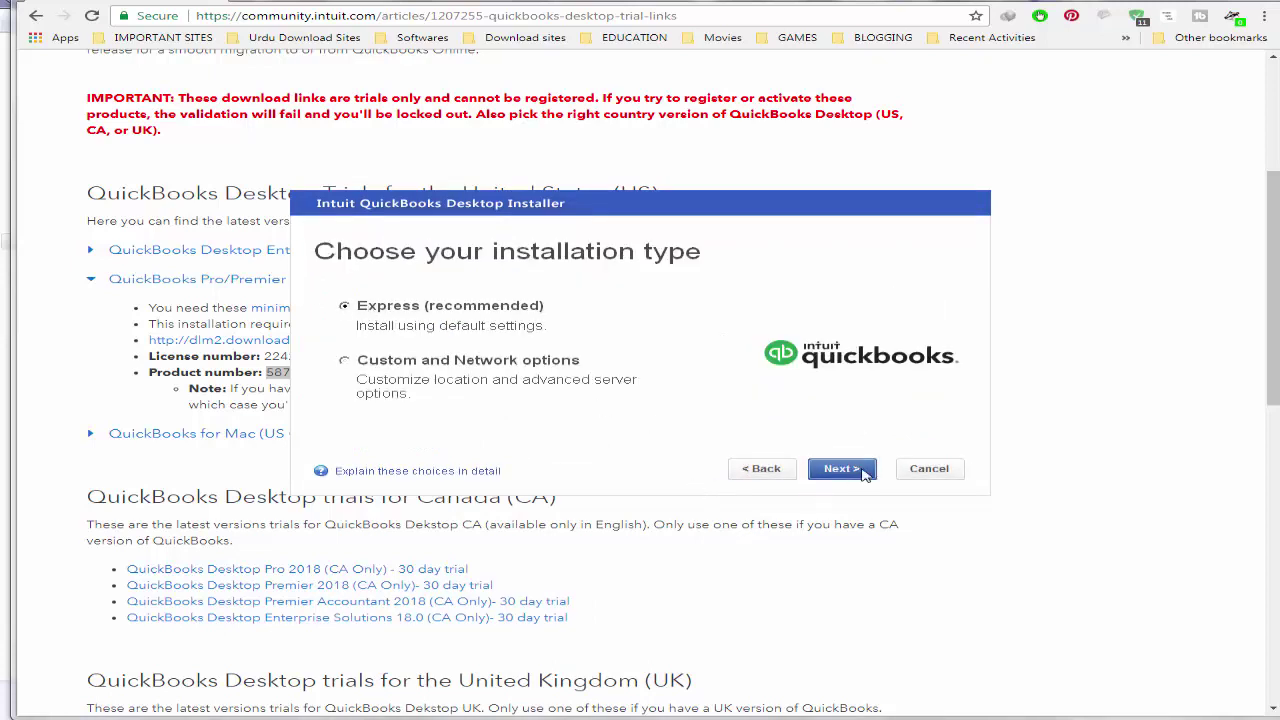
# Proceed with the Express (recommended) installation and install QuickBooks Pro 2018
pyautogui.click(863, 472)
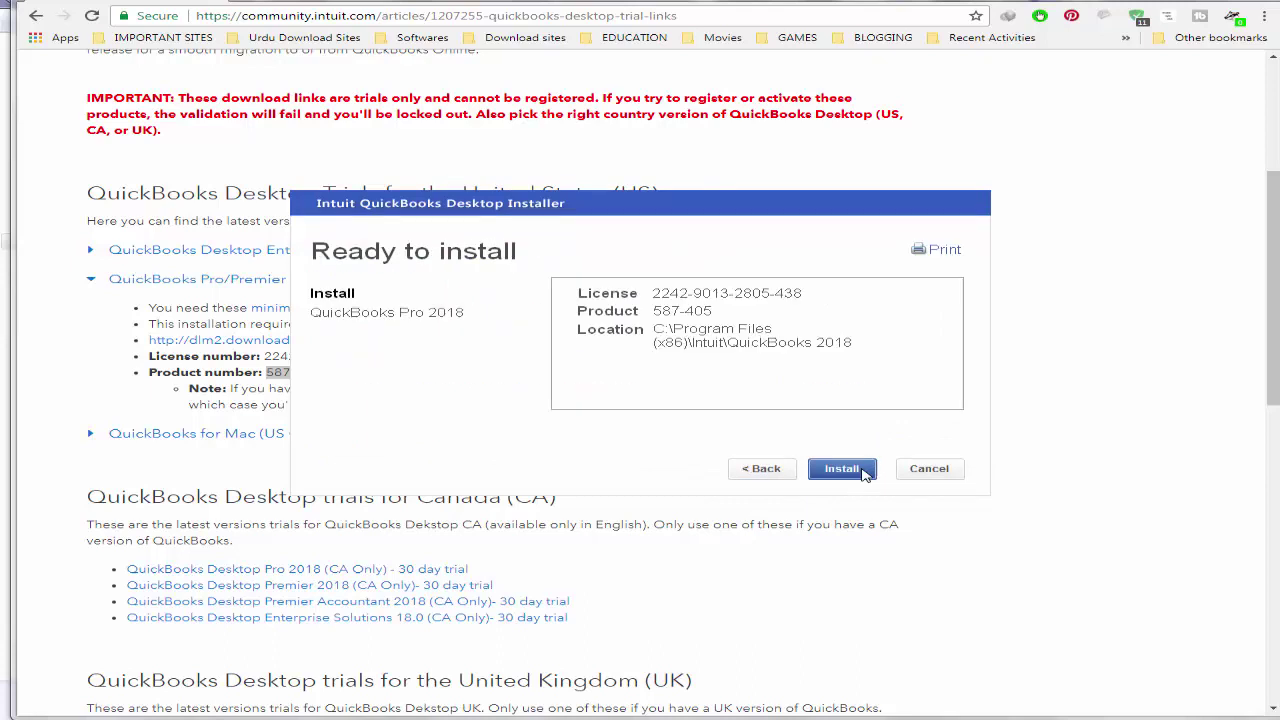
pyautogui.click(835, 472)
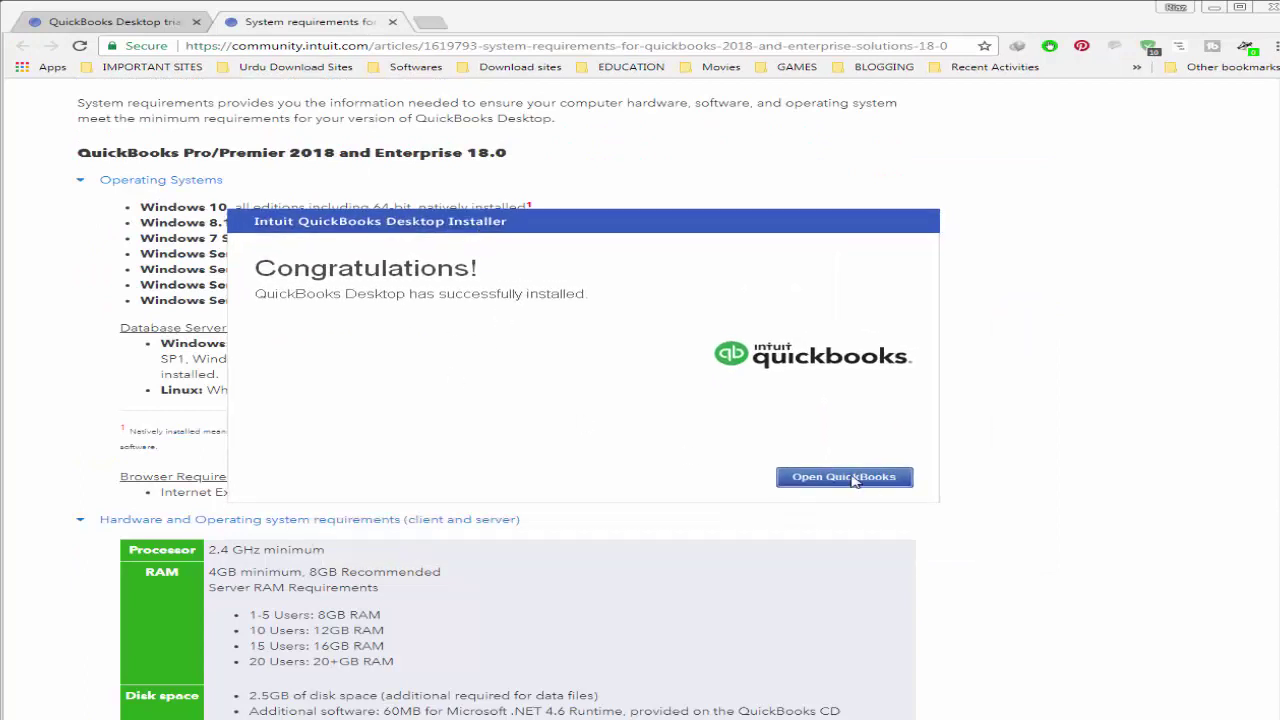
# Choose Open QuickBooks on the Congratulations page
pyautogui.click(853, 478)
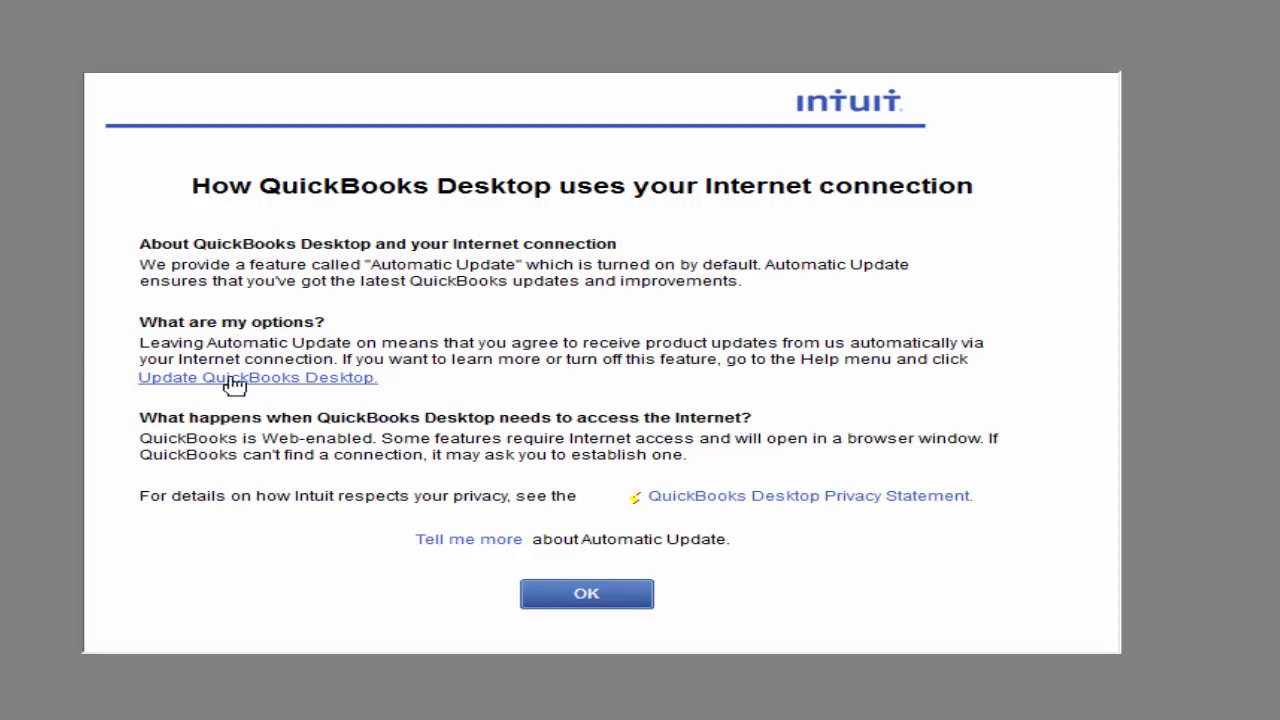
# Dismiss the Internet connection notice and expand the 'Open a sample file' list
pyautogui.click(571, 596)
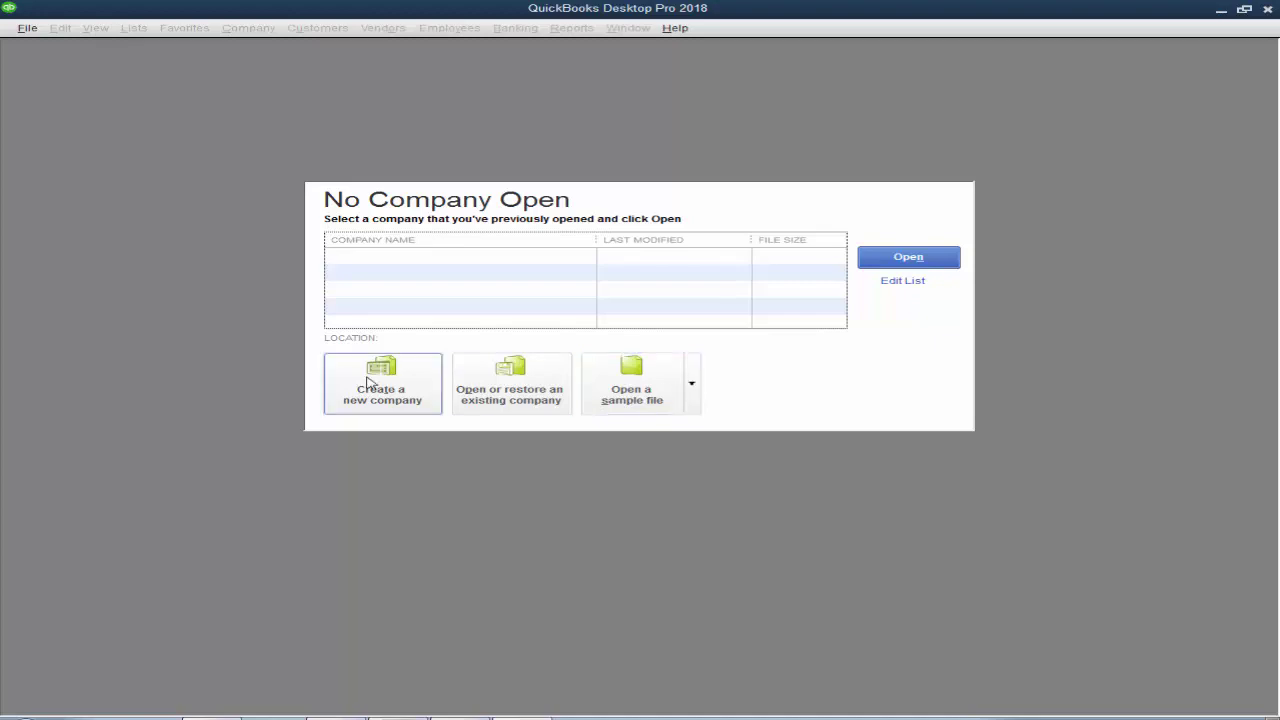
pyautogui.click(692, 385)
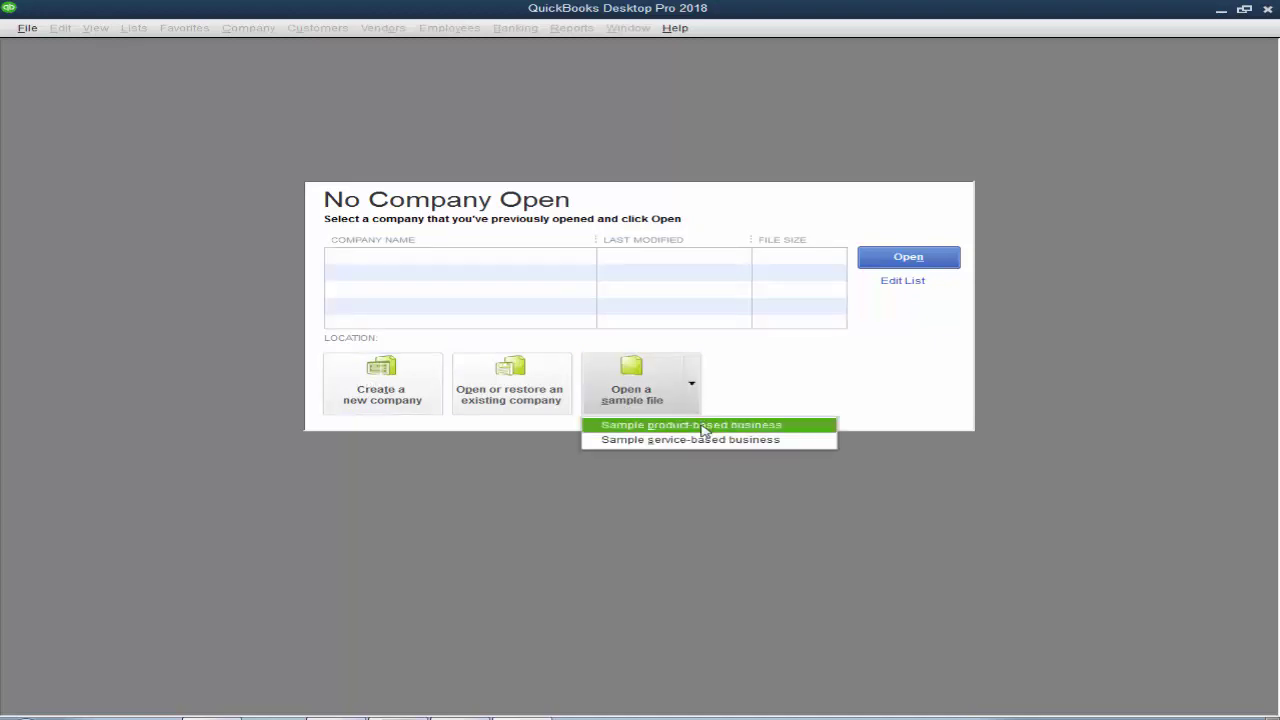